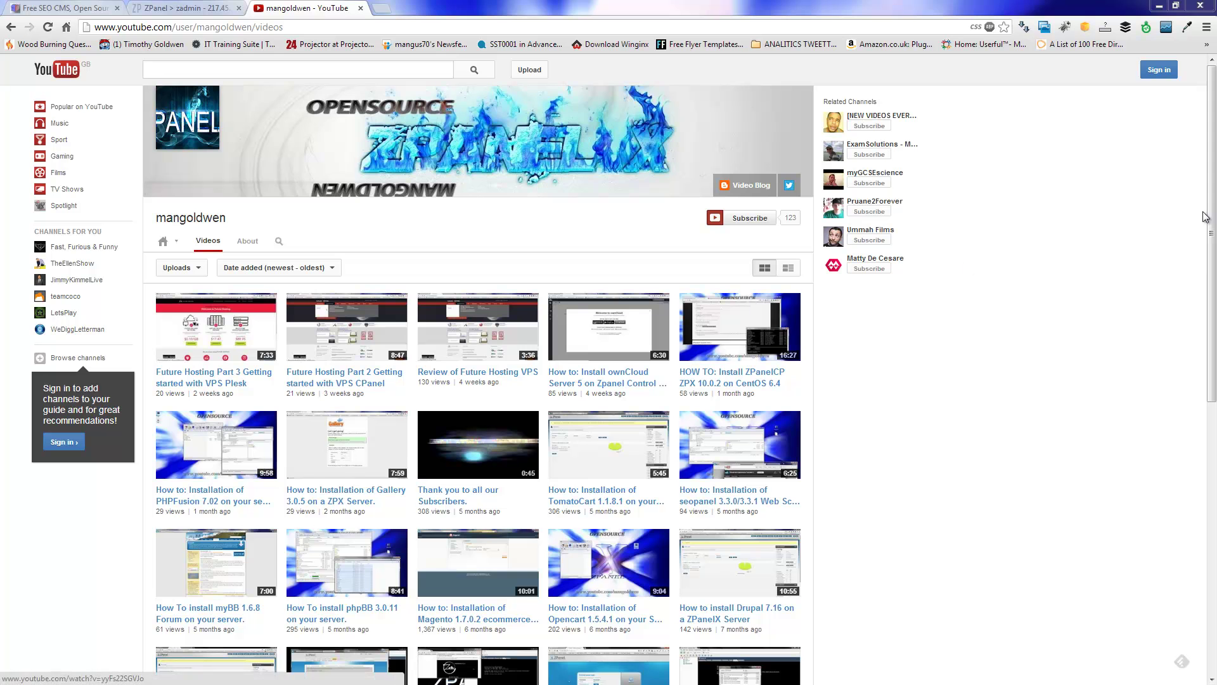
Step: Go to the SEOTOASTER download page and scroll to the V2.0.4 CMS and V2.0.5 Ecommerce download links
drag(1211, 251, 1198, 502)
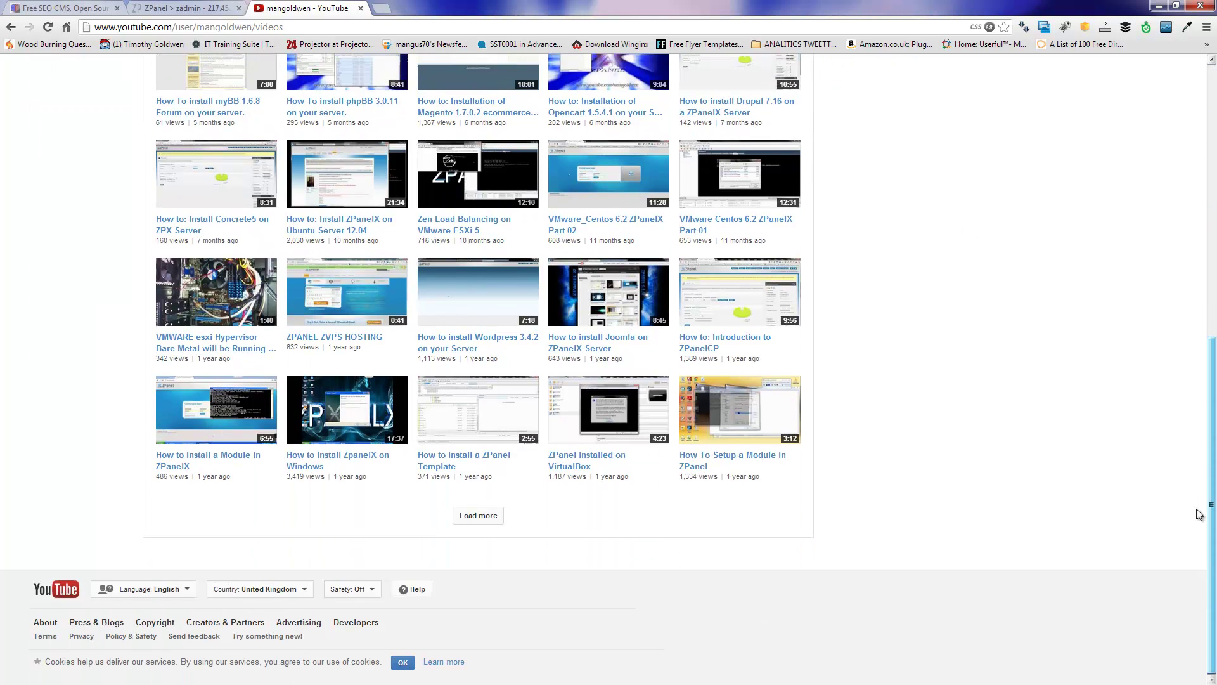
drag(1211, 415, 1211, 174)
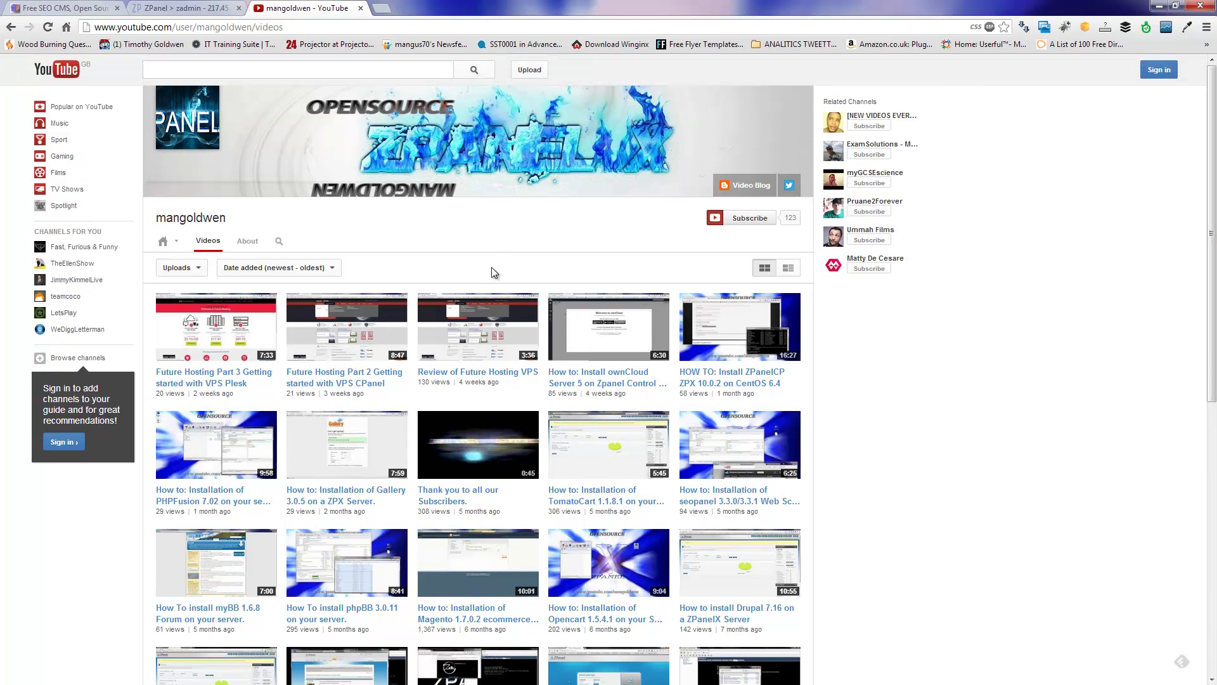
click(105, 5)
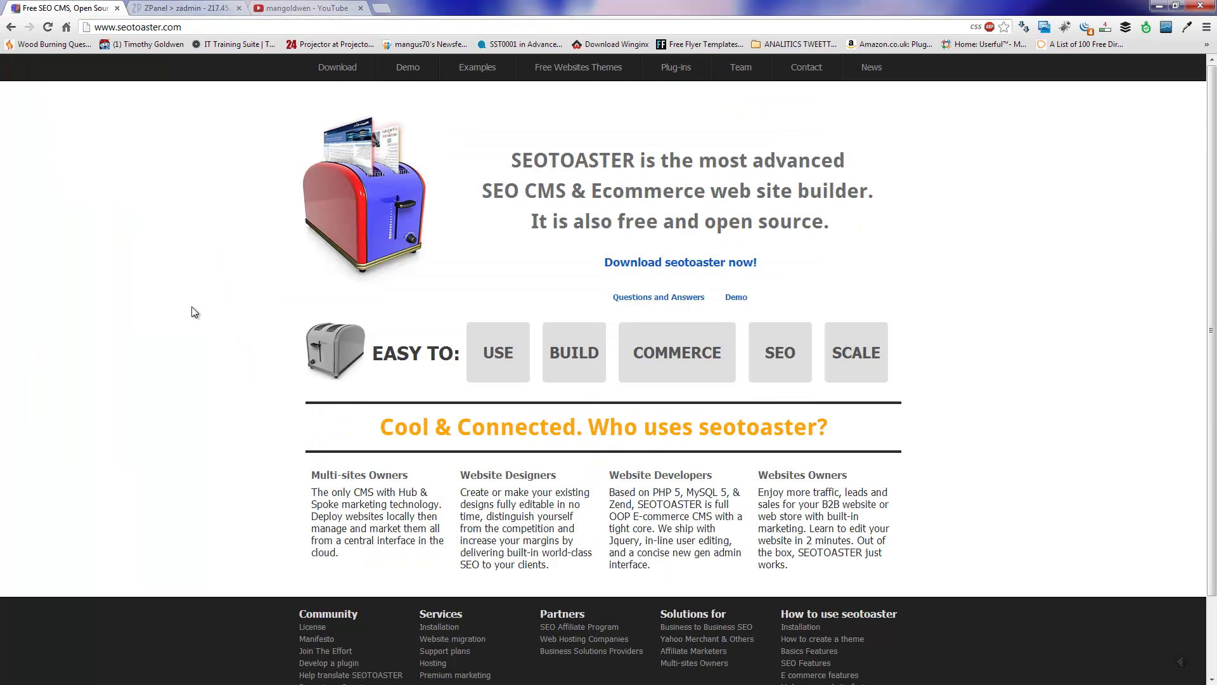
drag(507, 164, 752, 193)
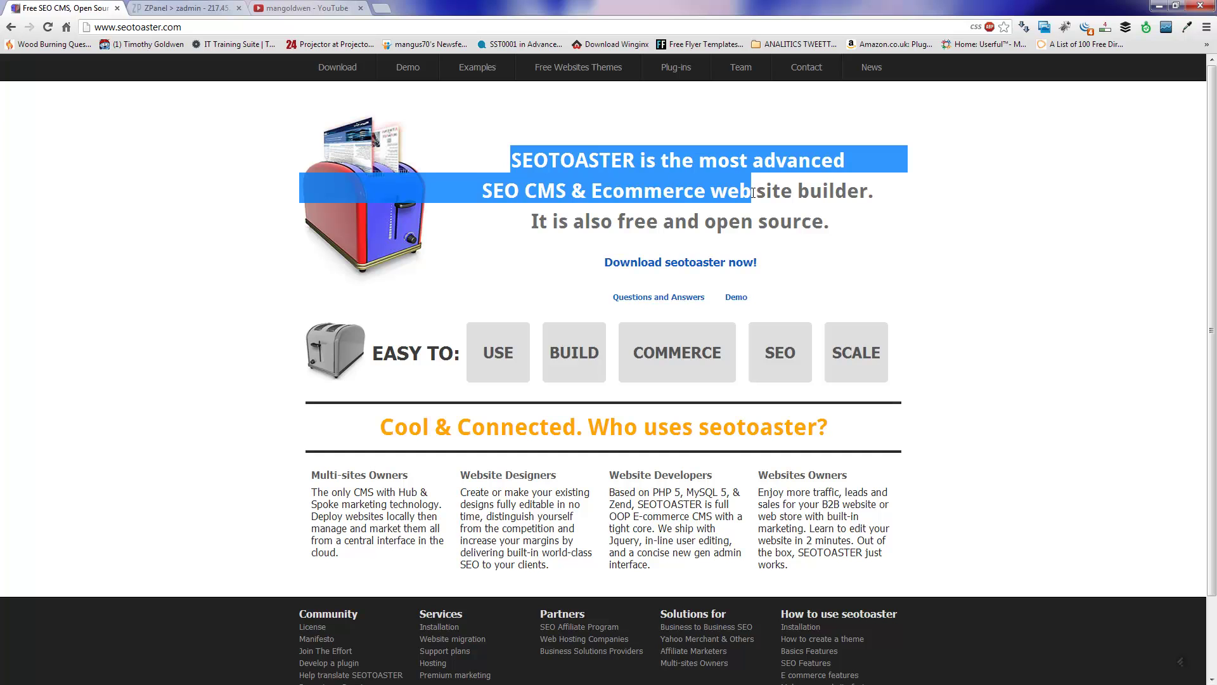
click(975, 273)
click(734, 267)
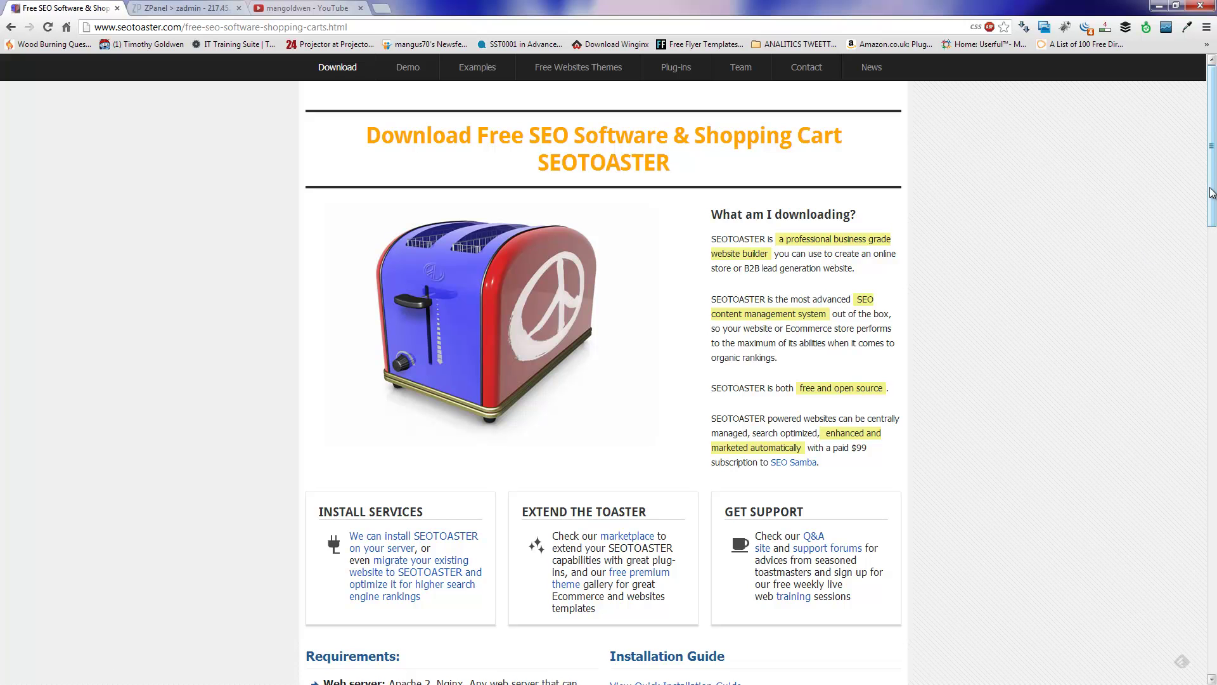
drag(1211, 193, 1207, 317)
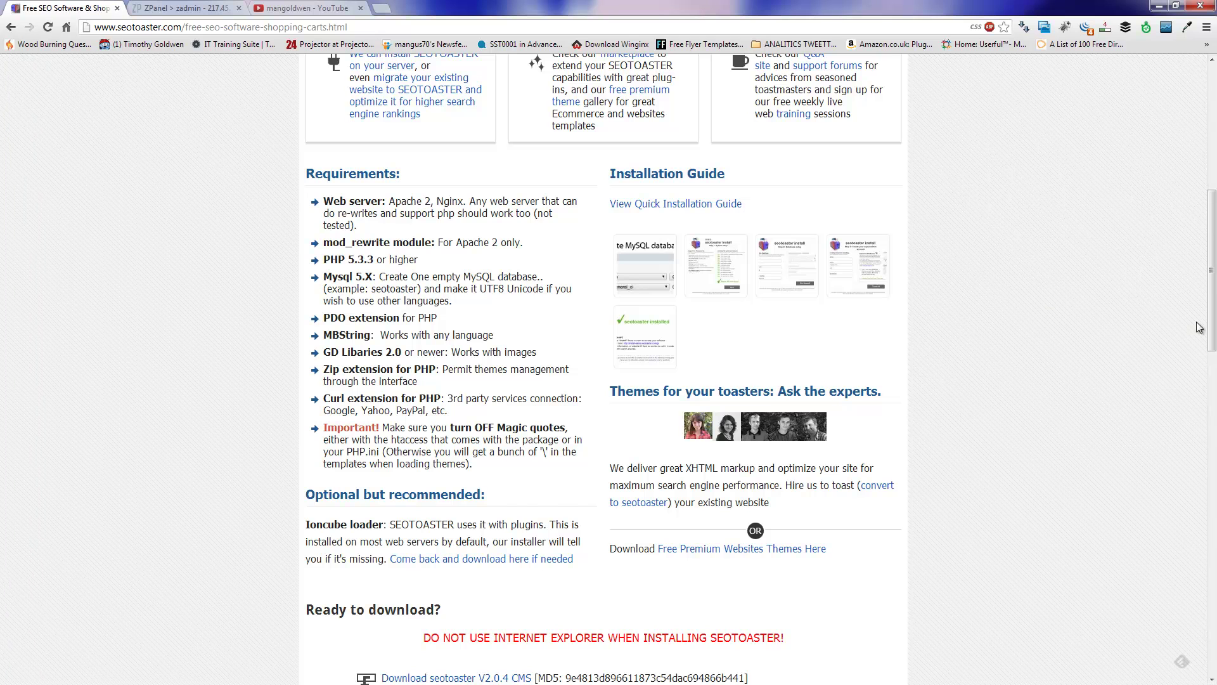
drag(1211, 317, 1210, 380)
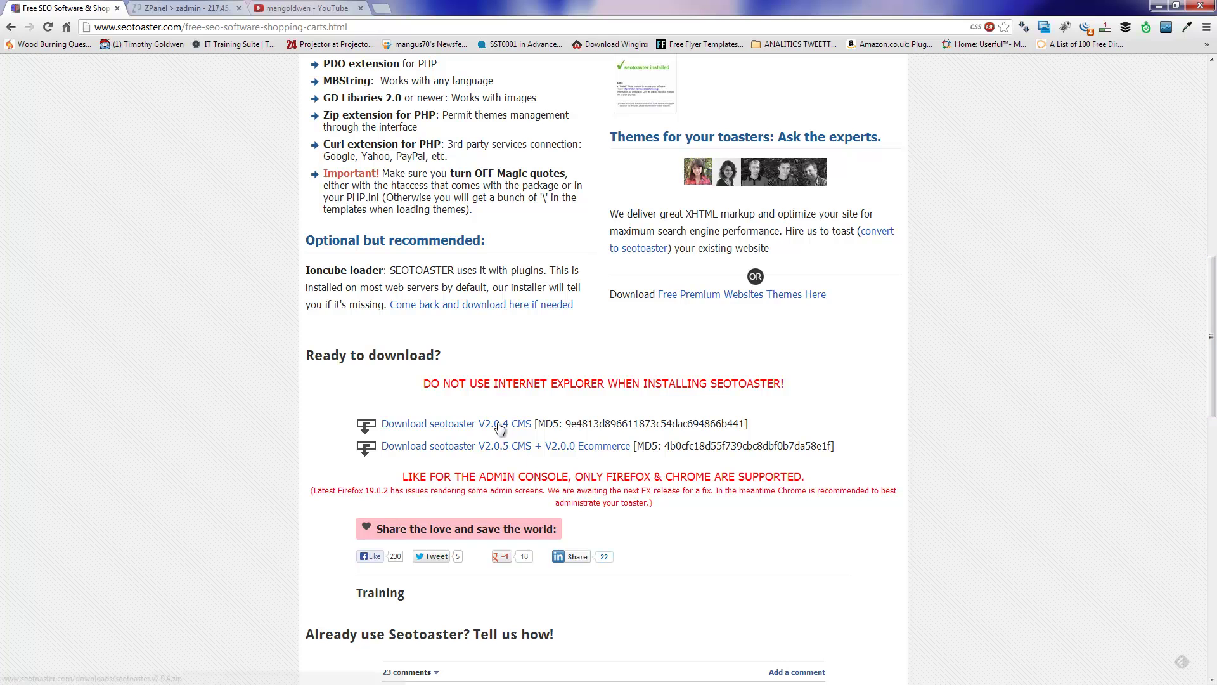
click(549, 451)
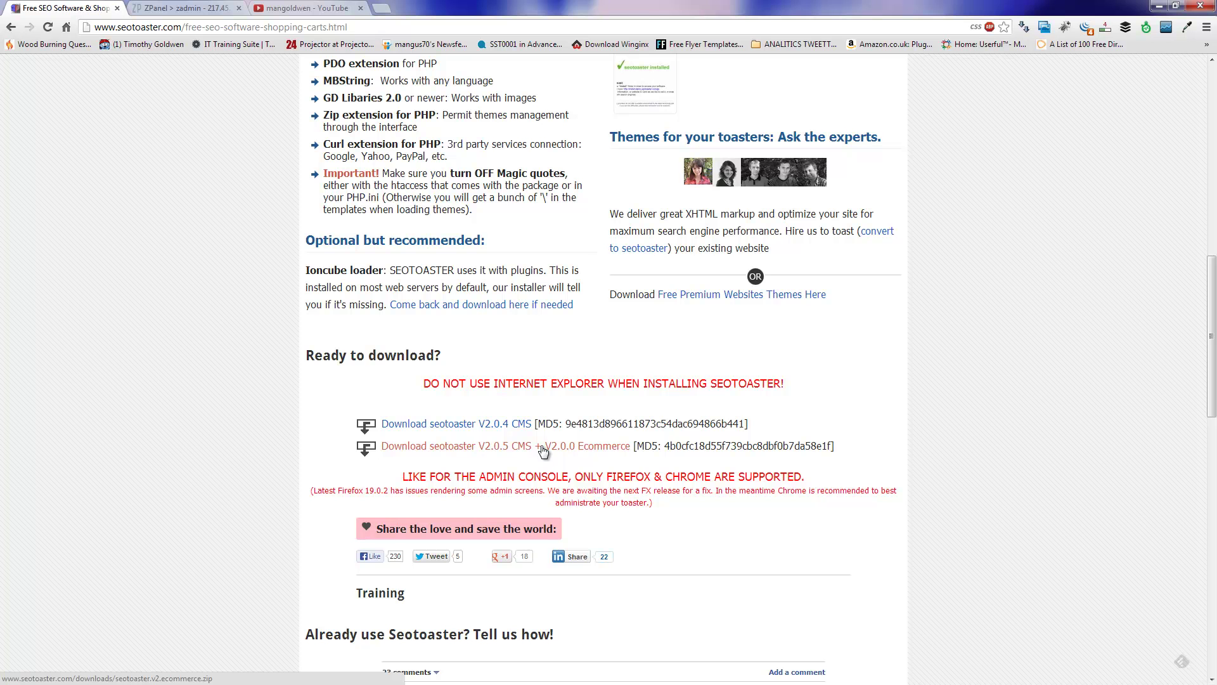
Step: Save the Ecommerce package zip to the Desktop, then switch to the ZPanel dashboard
right_click(543, 451)
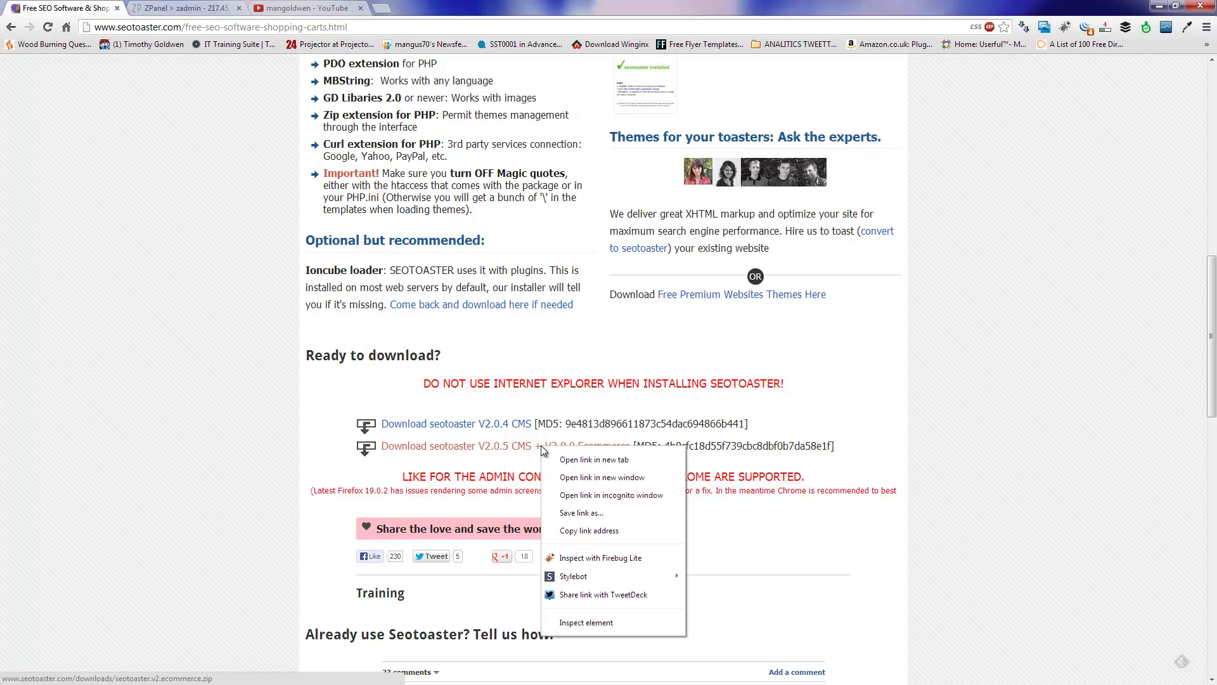
click(580, 513)
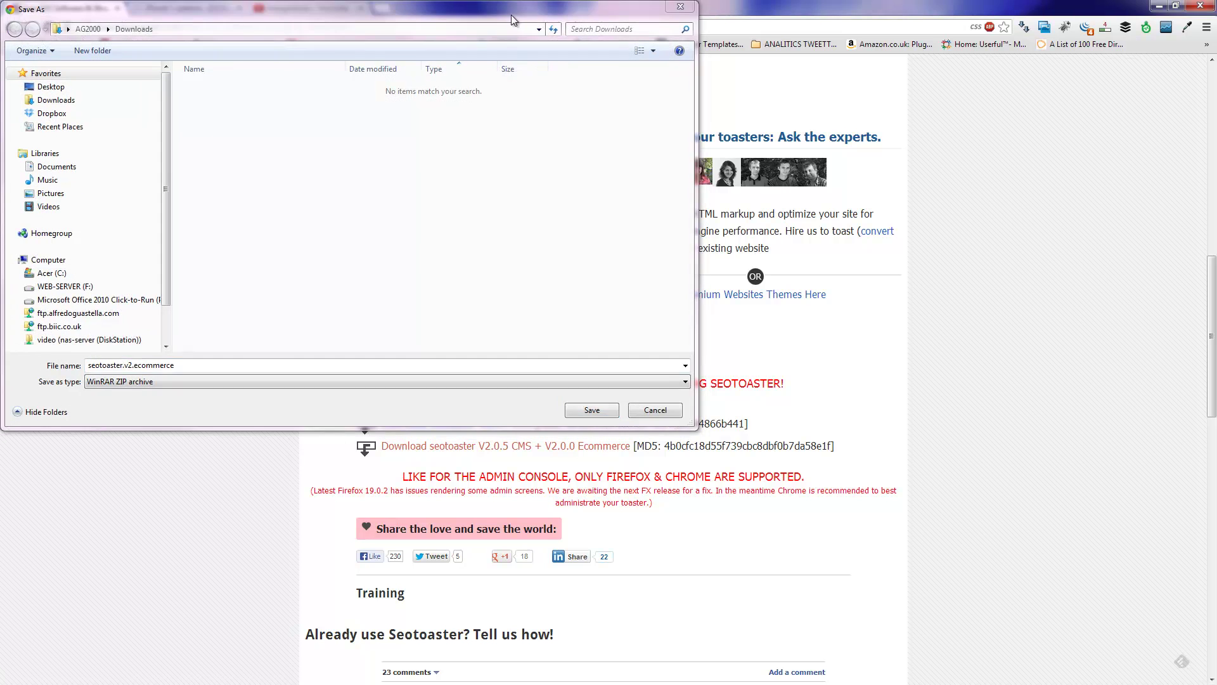
drag(514, 17, 755, 121)
click(332, 194)
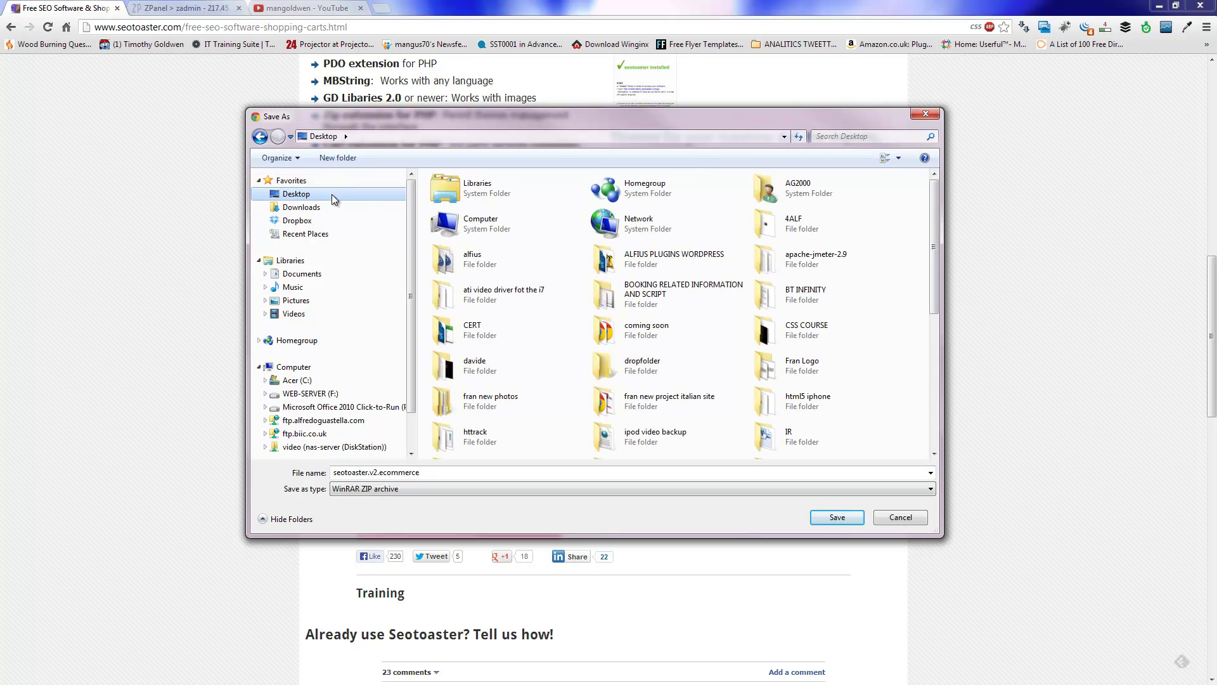
click(831, 517)
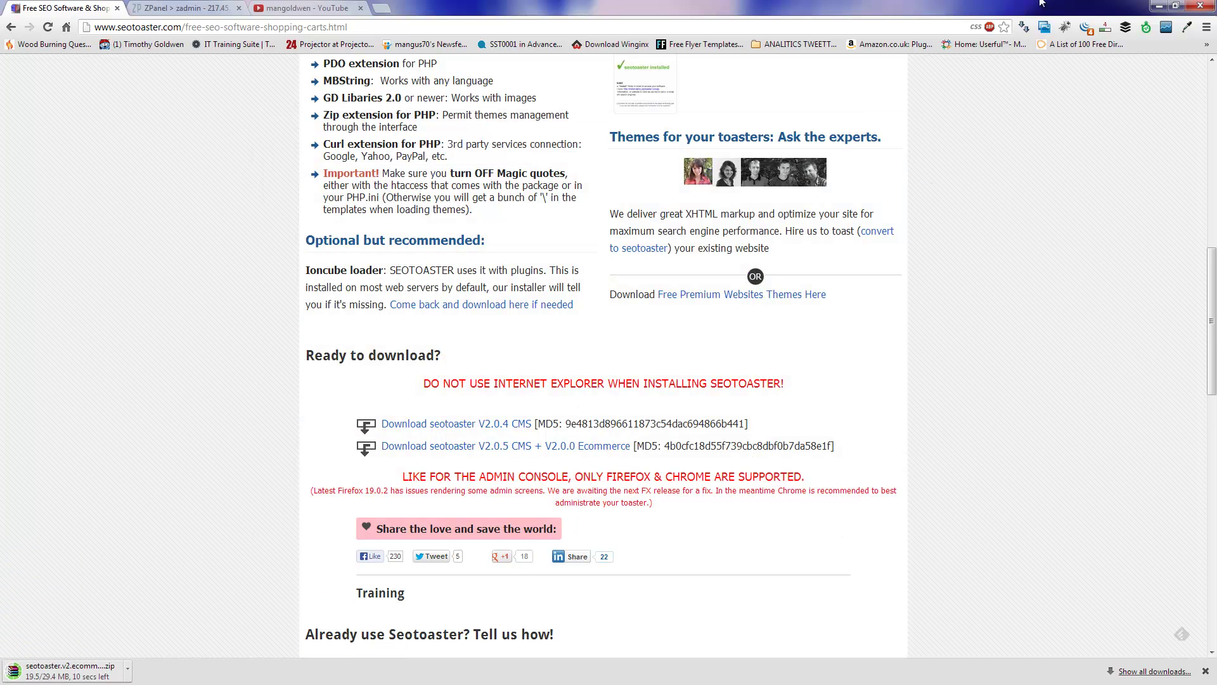
click(213, 7)
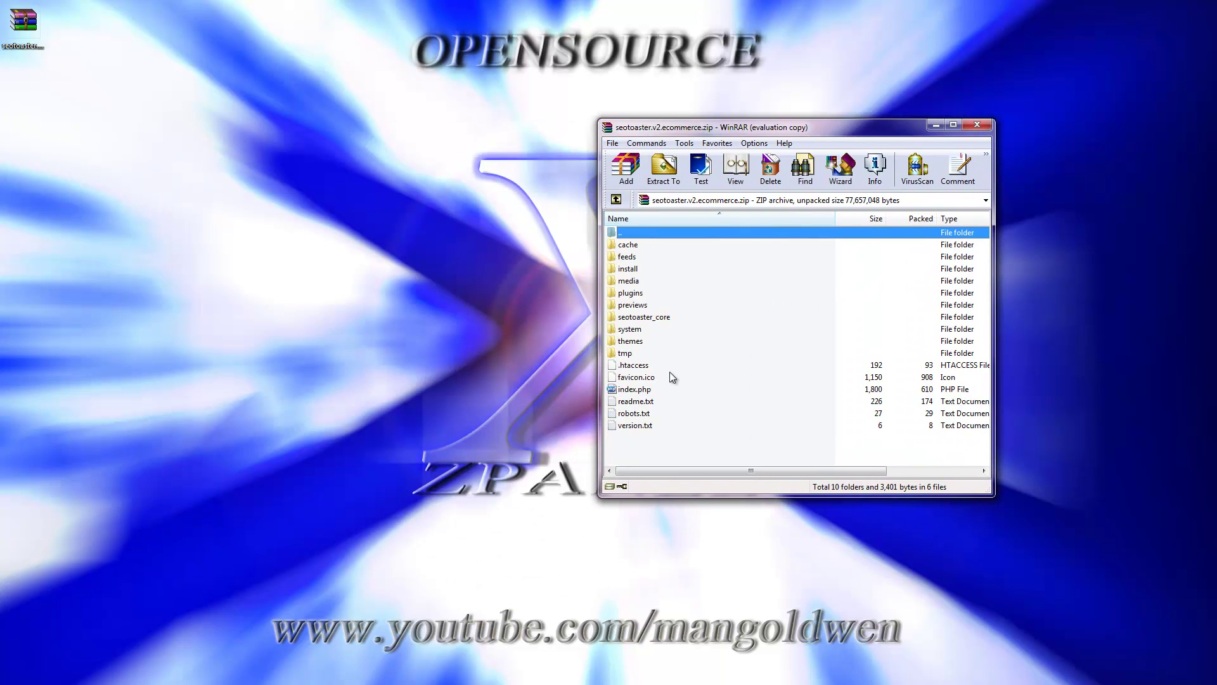
Step: Create an empty 'New folder' on the desktop and place it at the top
right_click(389, 251)
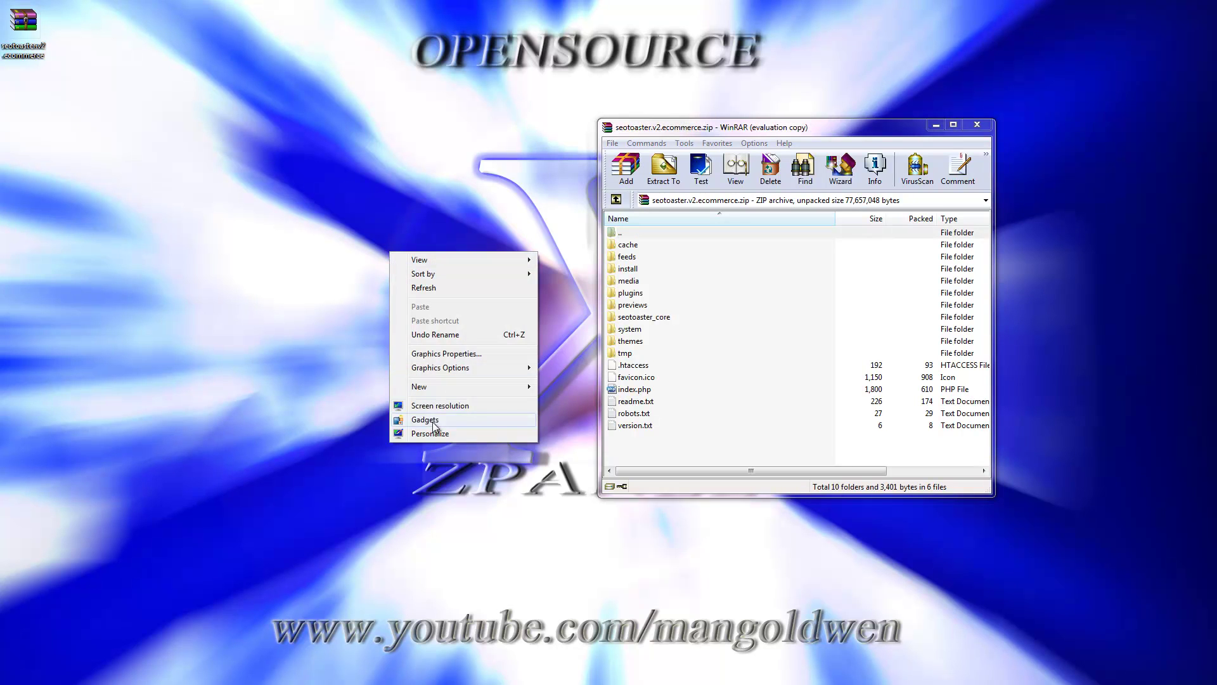
mouse_move(473, 390)
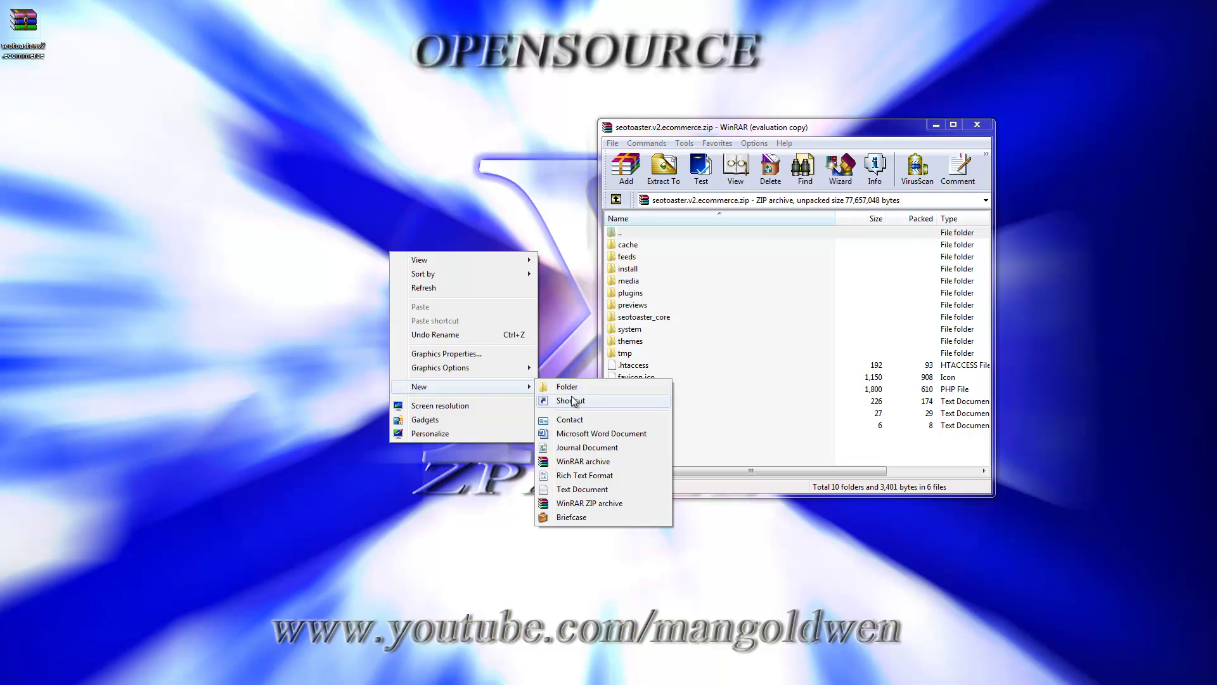
click(537, 379)
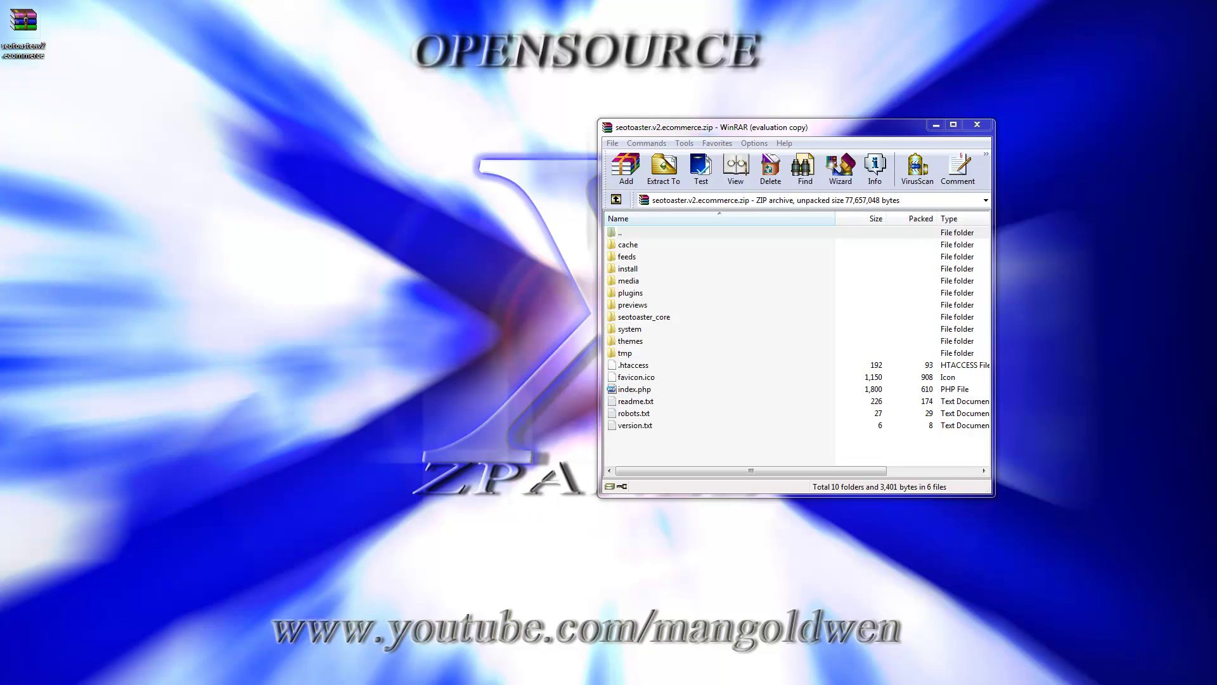
drag(216, 279, 509, 447)
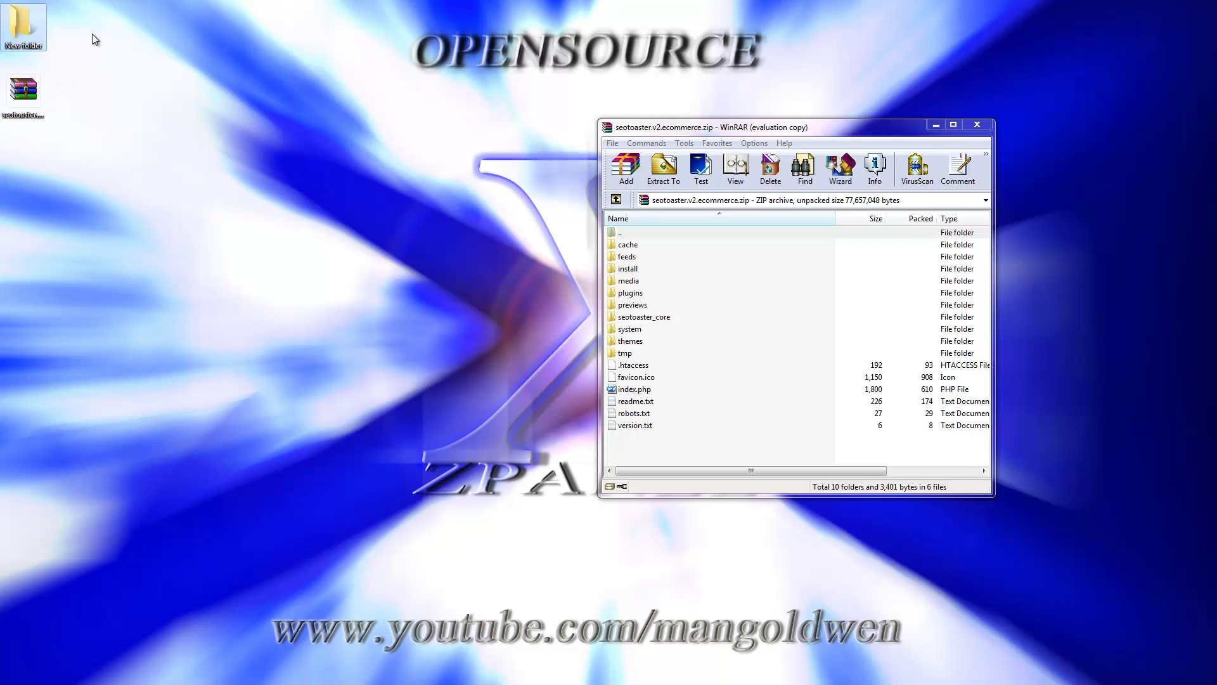
Step: Open New folder and drag all seotoaster.v2.ecommerce.zip entries from WinRAR into it for extraction
double_click(22, 25)
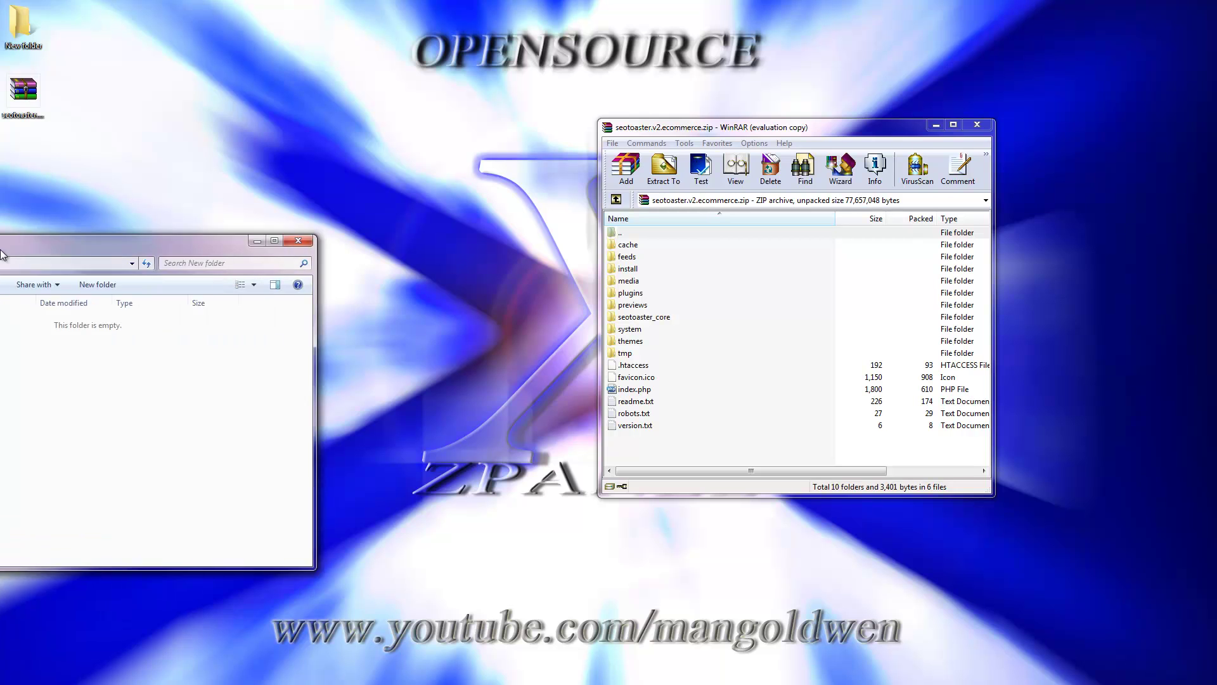
drag(127, 240, 347, 273)
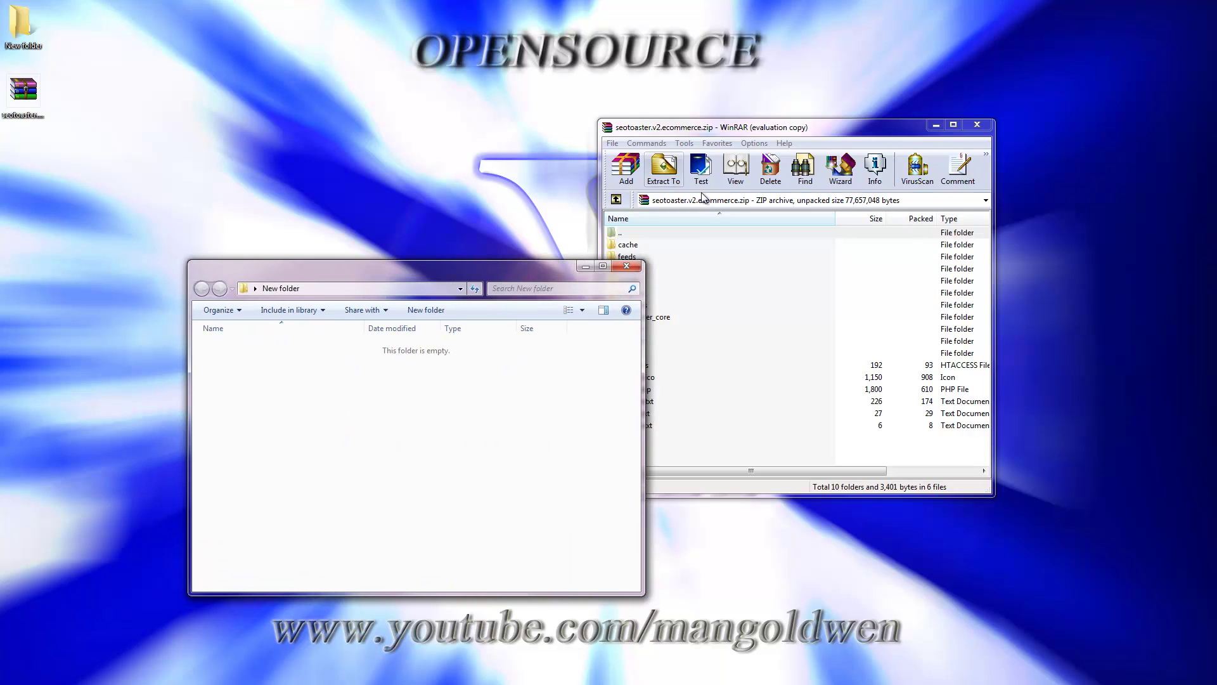
click(827, 128)
drag(720, 454, 478, 479)
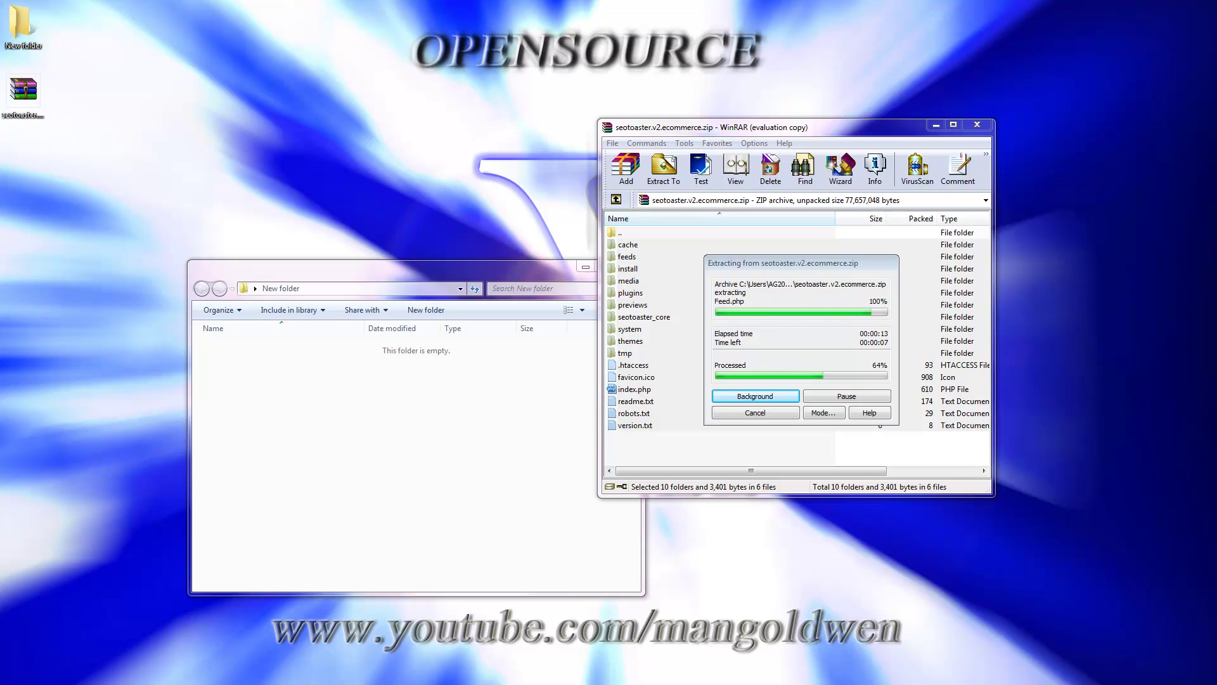
Step: Connect FileZilla to the saved VAIO ZPX server and open /public_html/ag-server_tk
drag(19, 136, 658, 123)
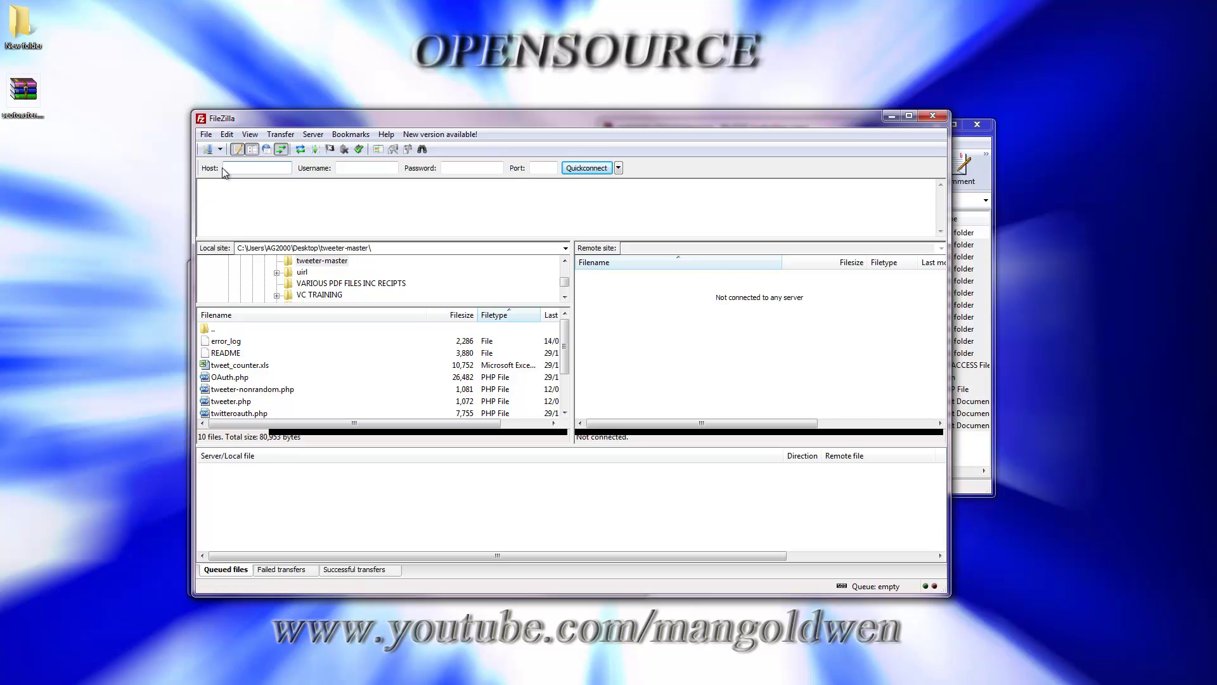
click(207, 150)
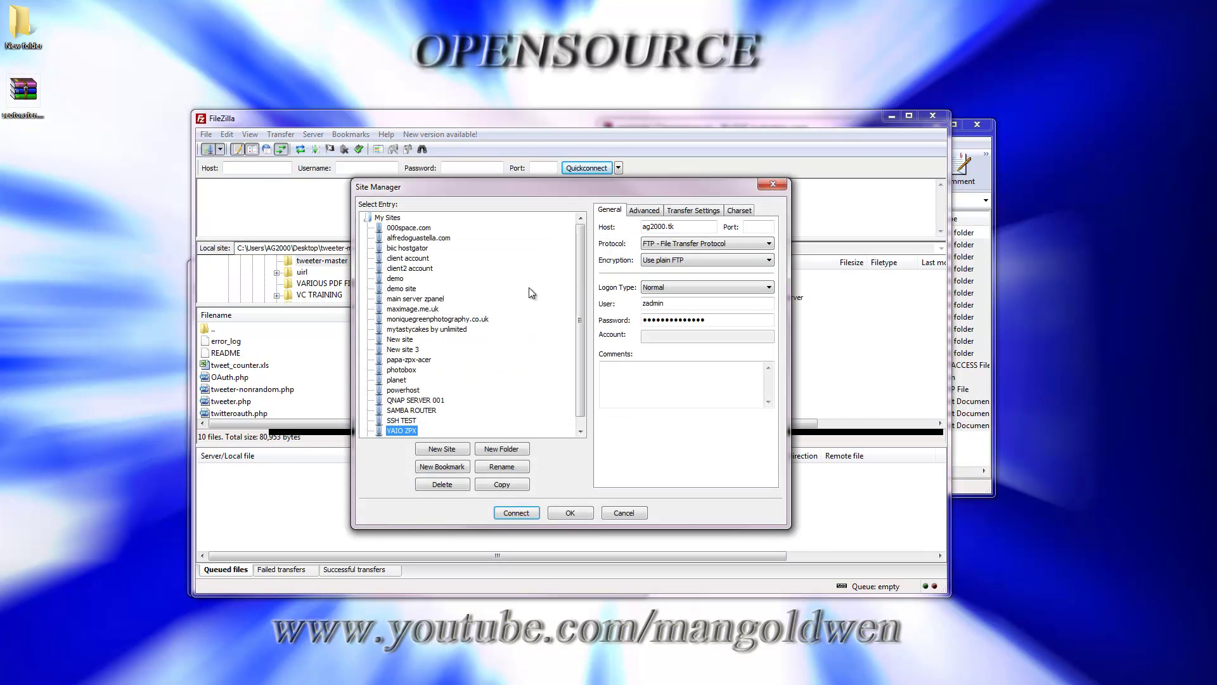
click(515, 515)
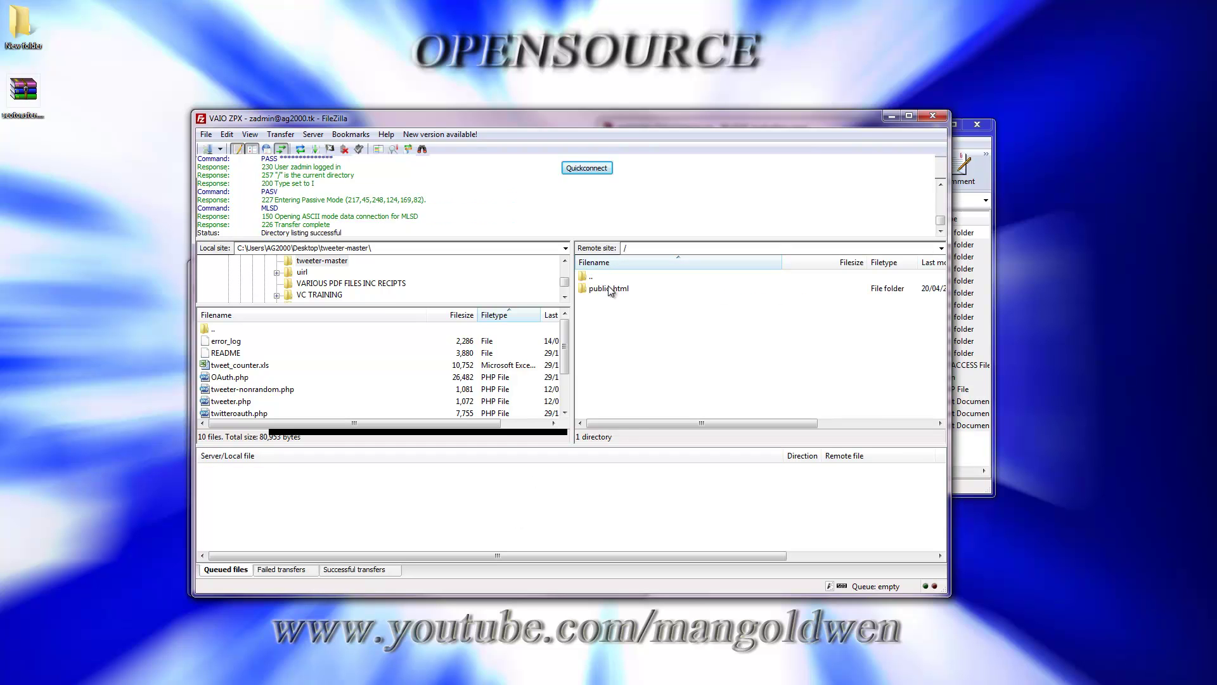
double_click(607, 287)
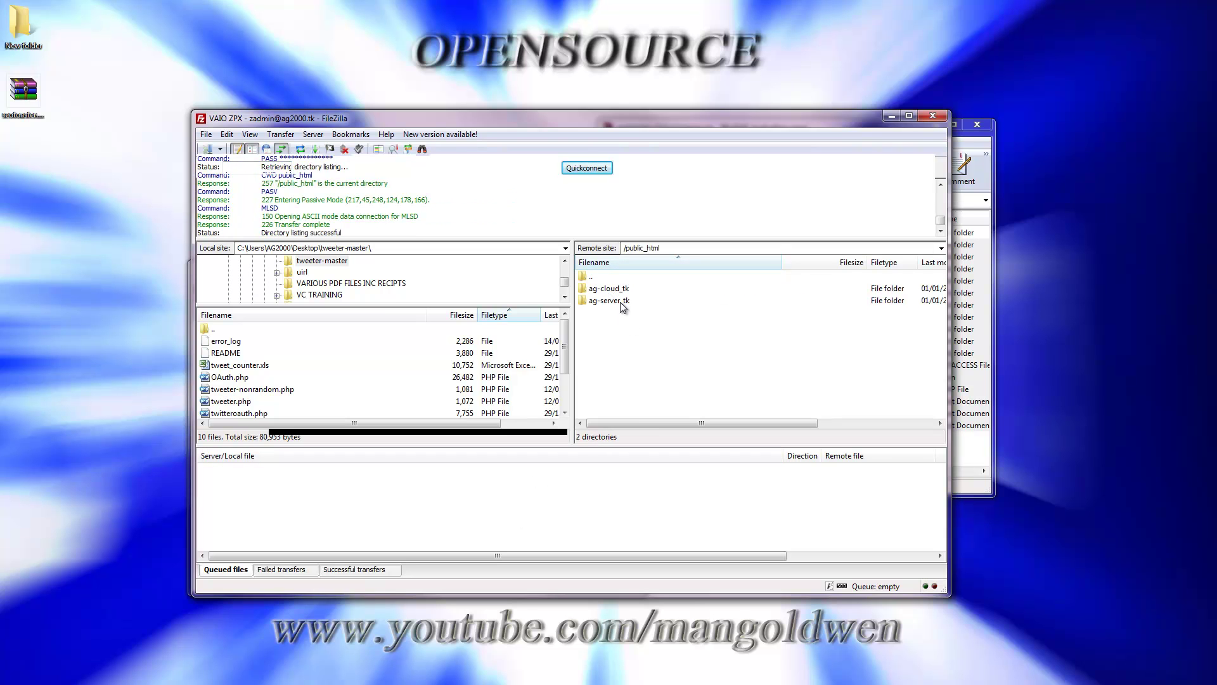
double_click(622, 302)
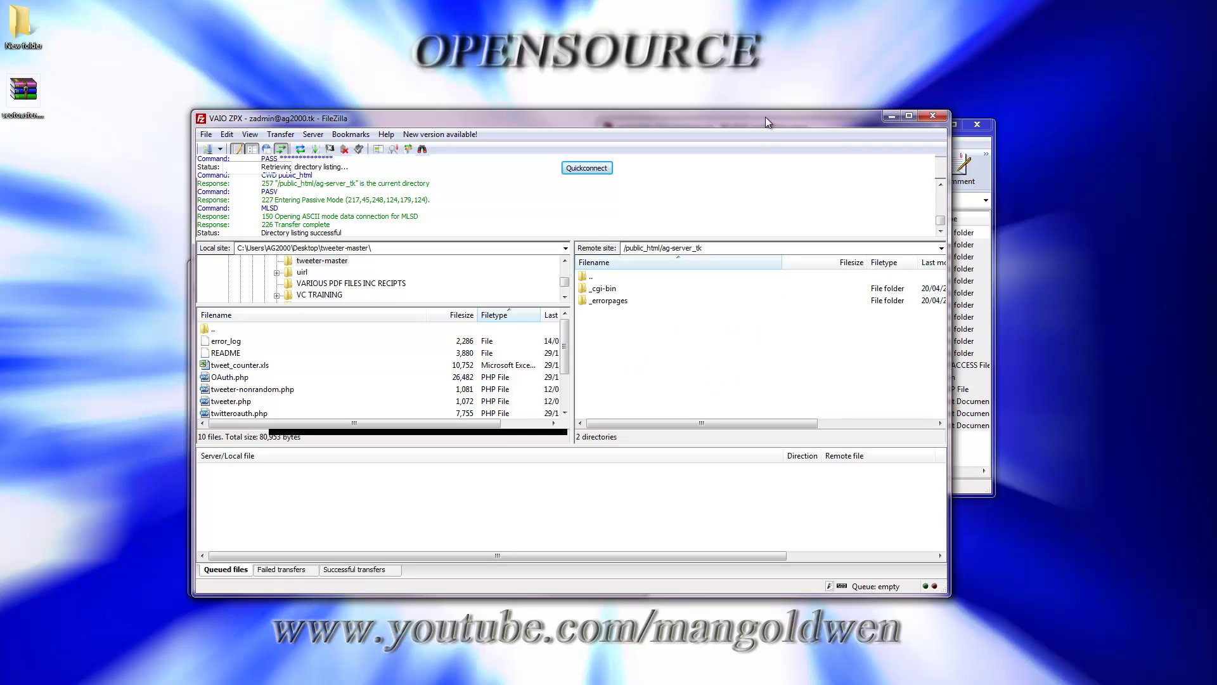
drag(766, 116, 653, 71)
drag(881, 130, 966, 107)
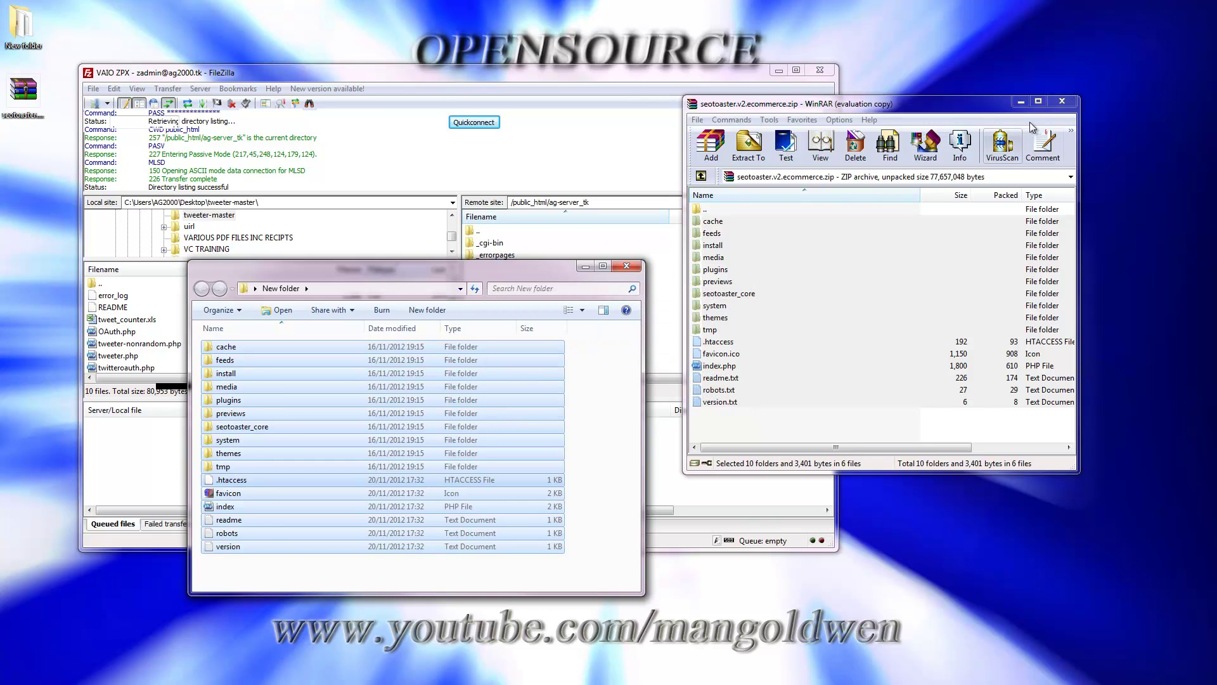
Step: Close WinRAR and upload the extracted SEOTOASTER files into ag-server_tk on the server
click(1062, 101)
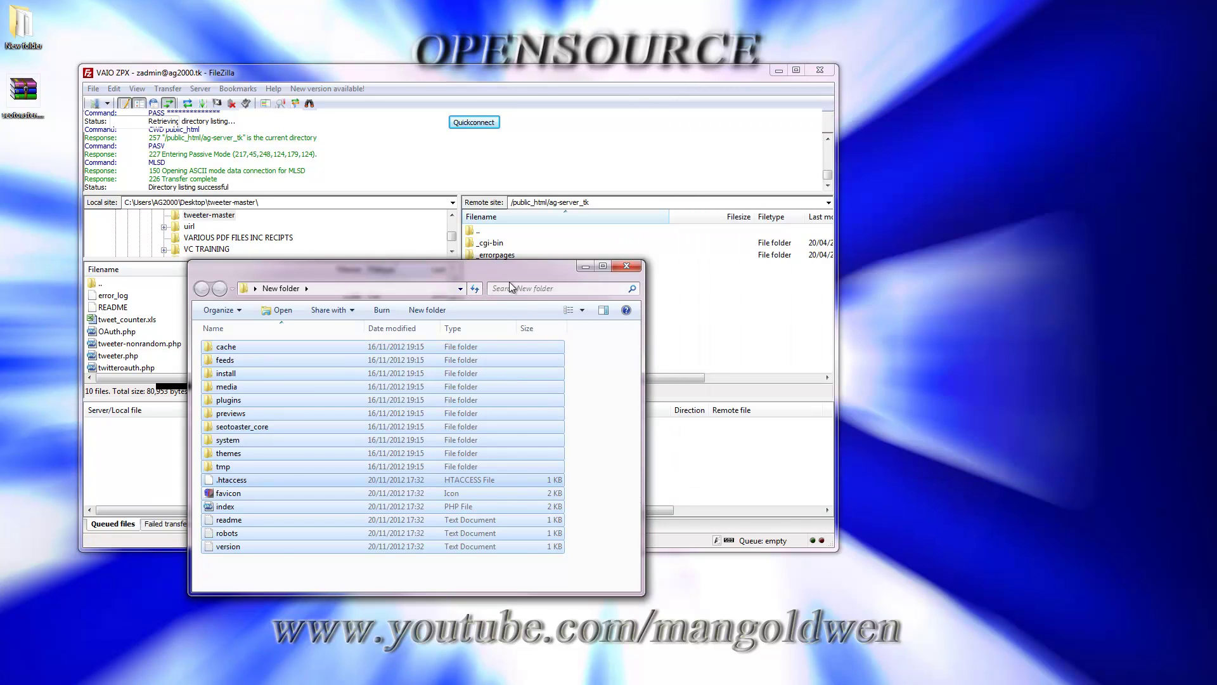
drag(555, 268, 1055, 305)
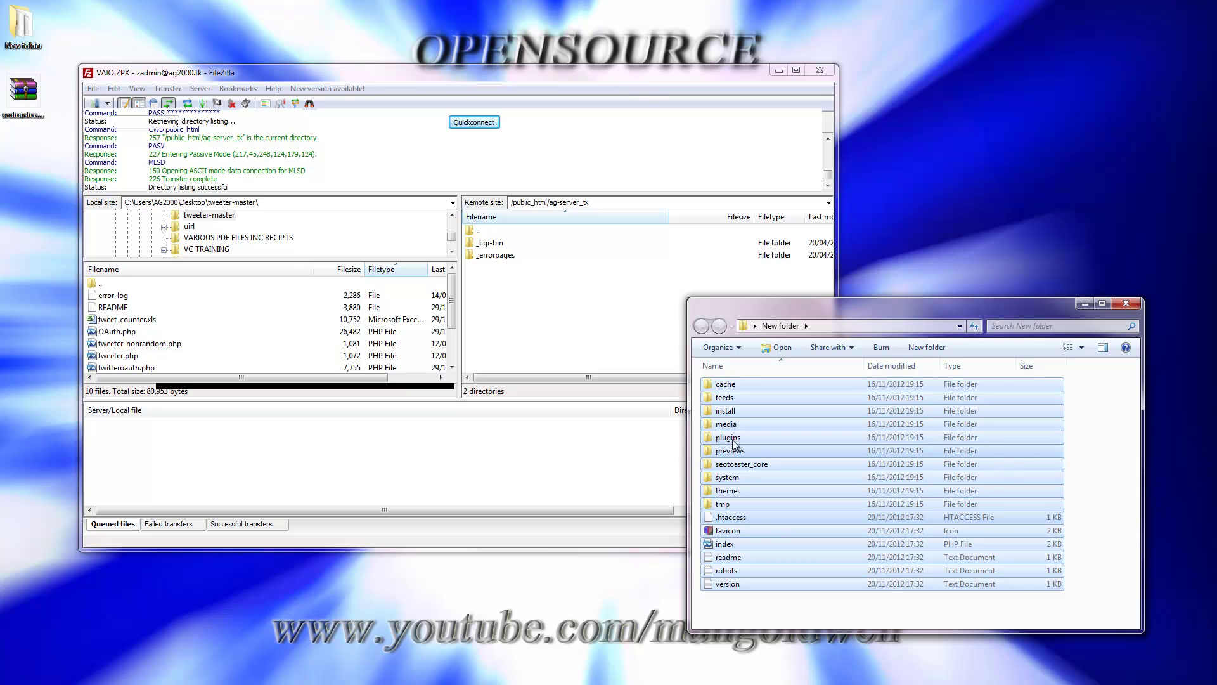
drag(728, 437, 576, 343)
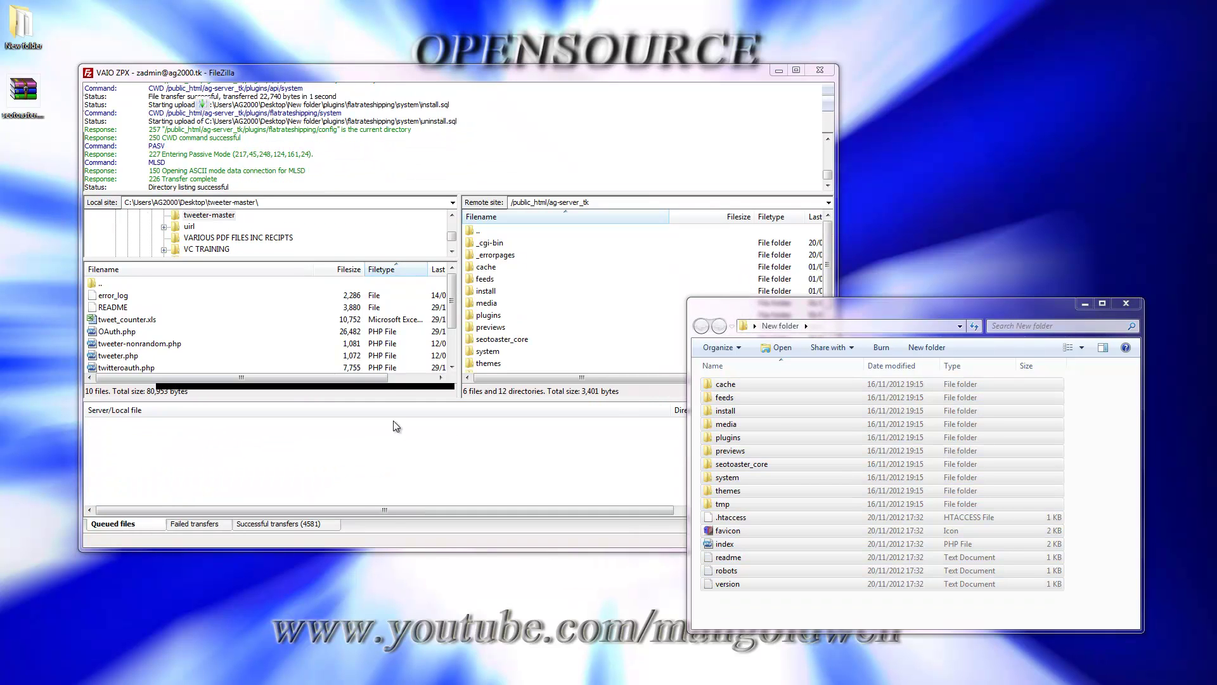
click(1131, 303)
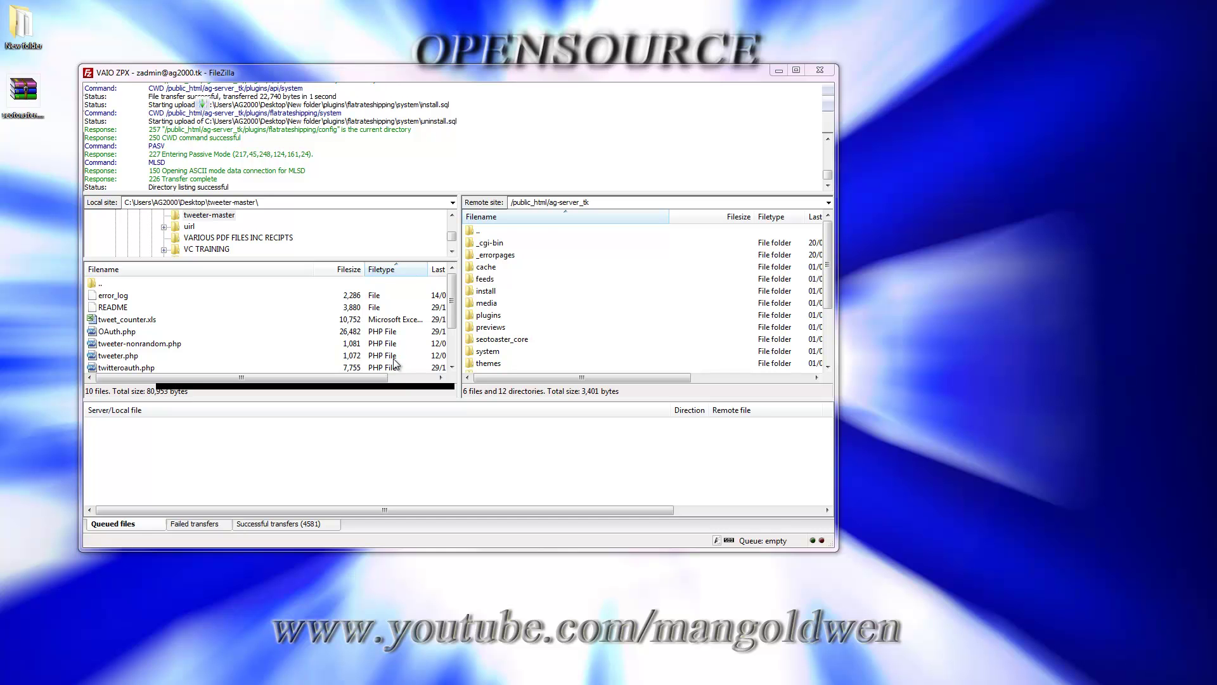
key(alt+F4)
Step: From the ZPanel Domain Information list, open ag-server.tk in a new tab
key(alt+Tab)
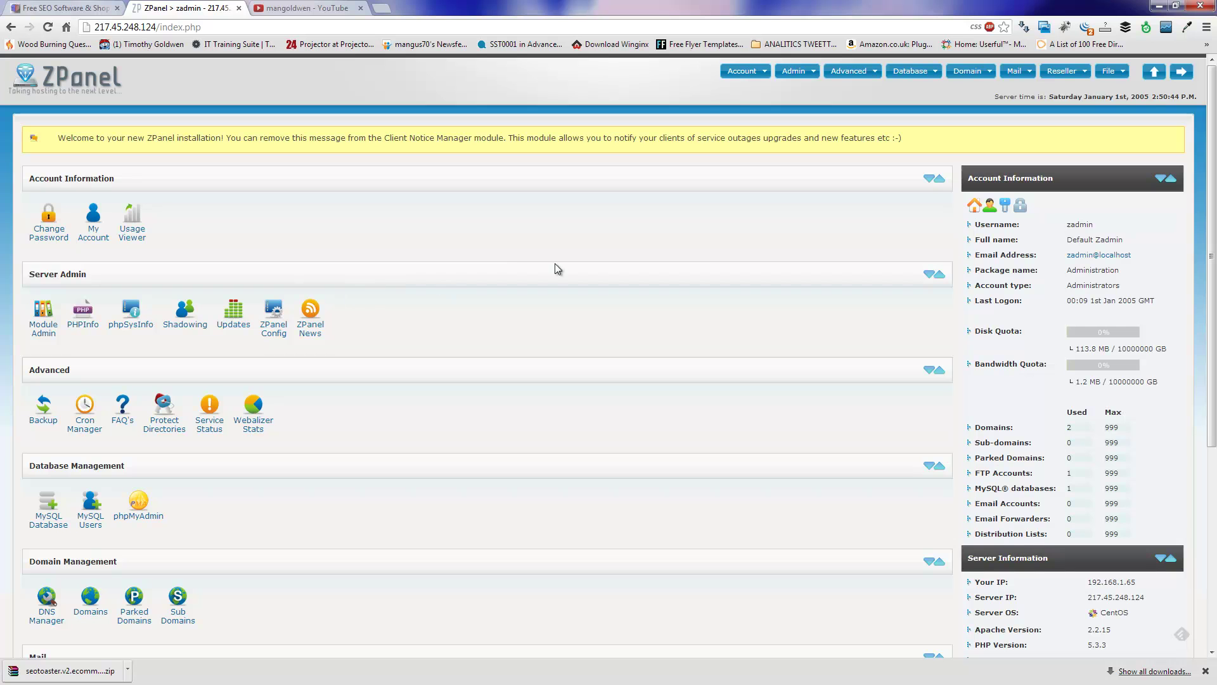
scroll(1212, 292, down, 3)
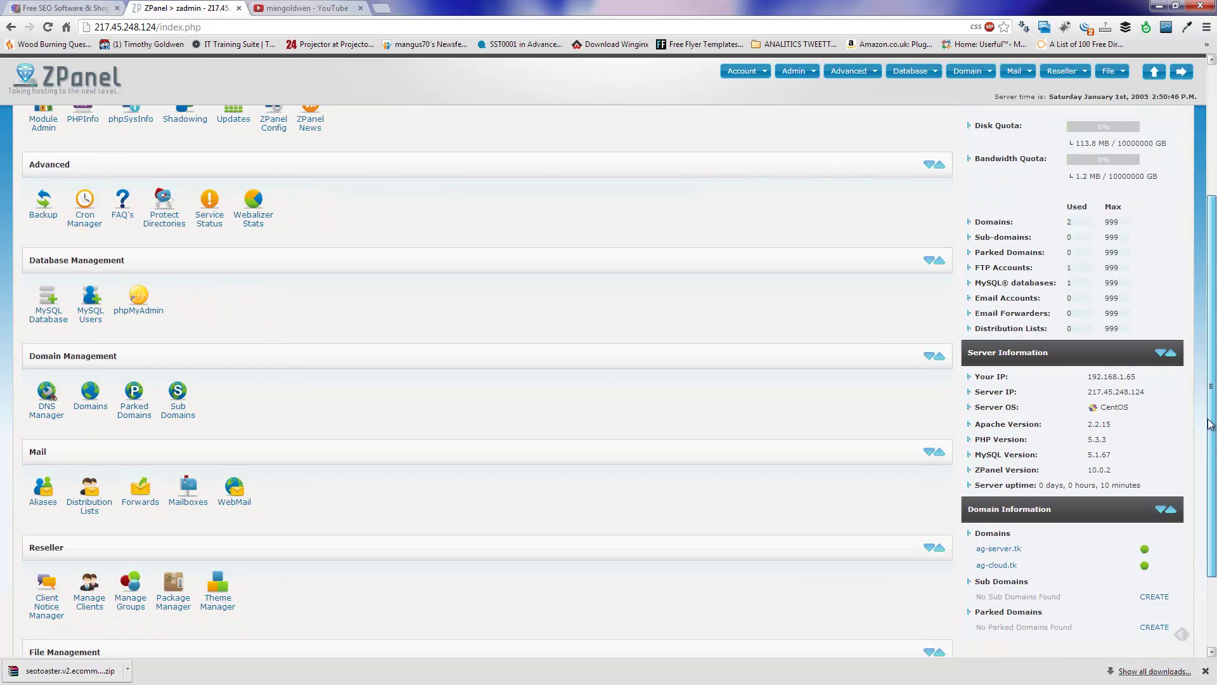
click(1004, 550)
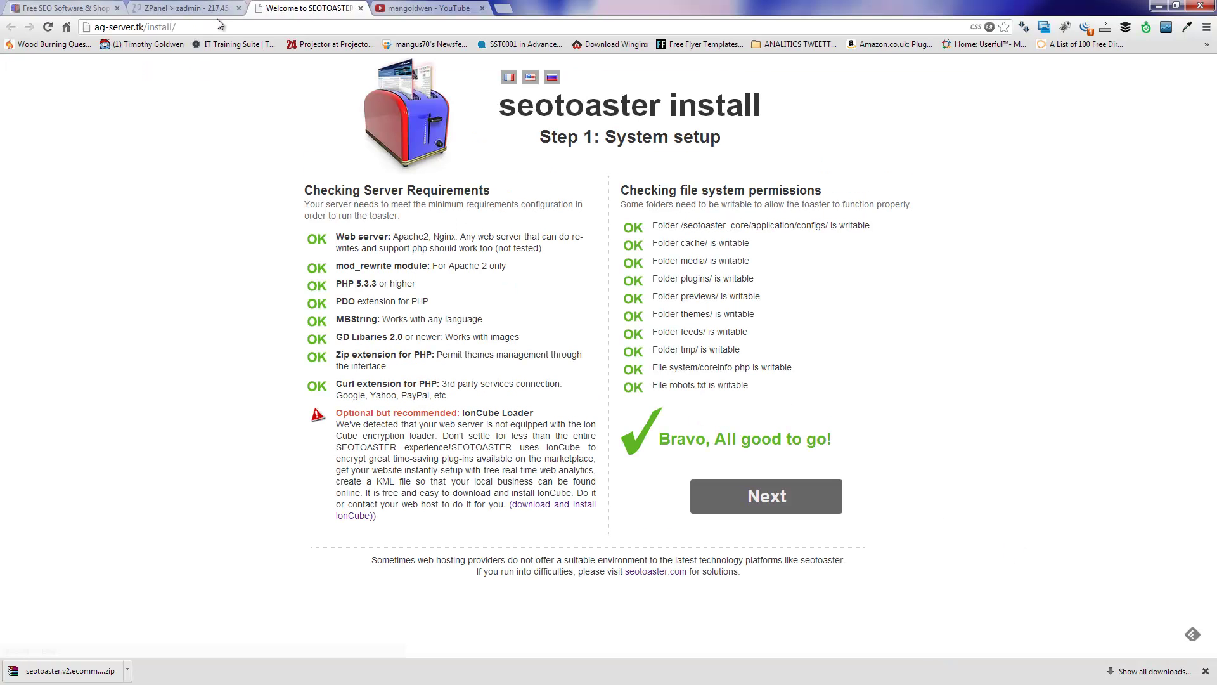
Step: Review the Step 1 checks, including the IonCube Loader notice, and continue to Database setup
click(190, 7)
click(319, 9)
drag(461, 413, 537, 419)
click(542, 419)
drag(381, 413, 455, 418)
click(449, 458)
click(748, 502)
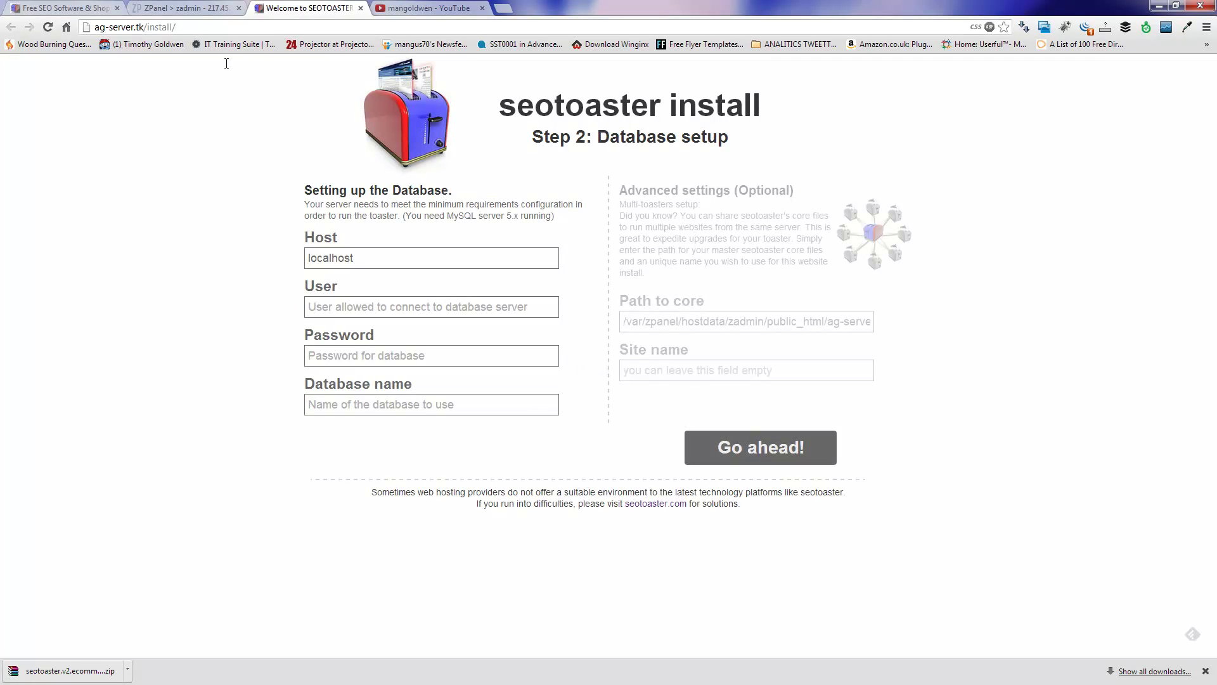
Step: On ZPanel's MySQL Database page, create the database seotoaster, giving zadmin_seotoaster
click(176, 6)
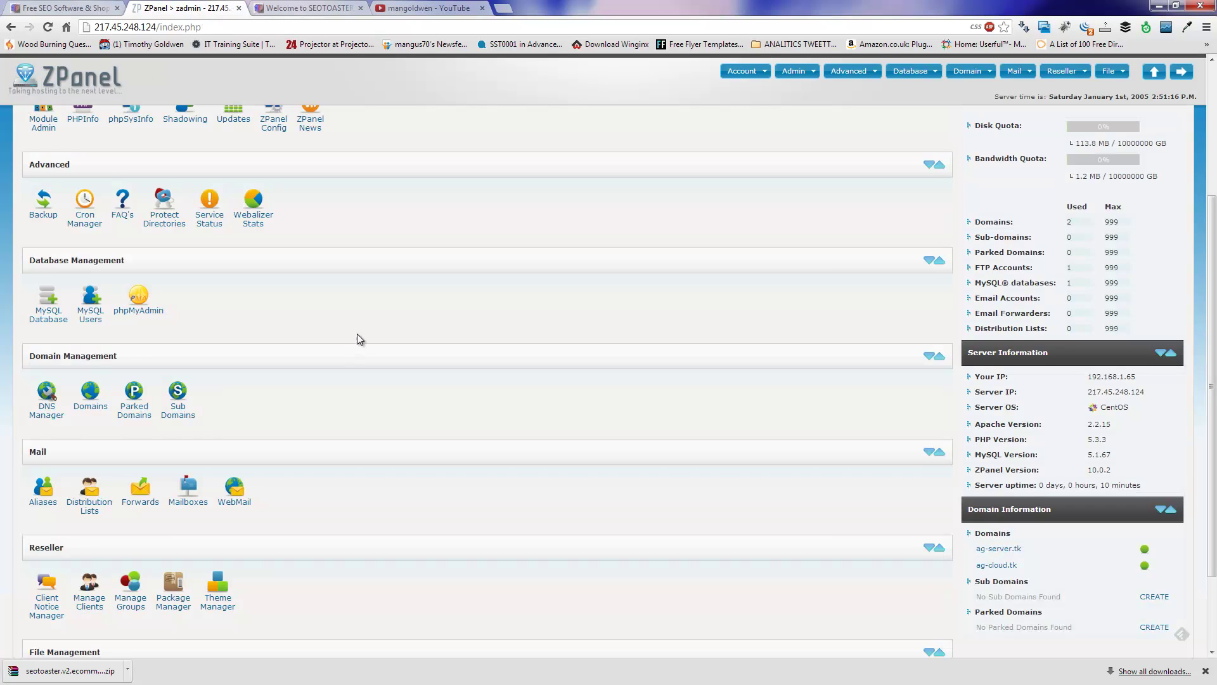
click(48, 310)
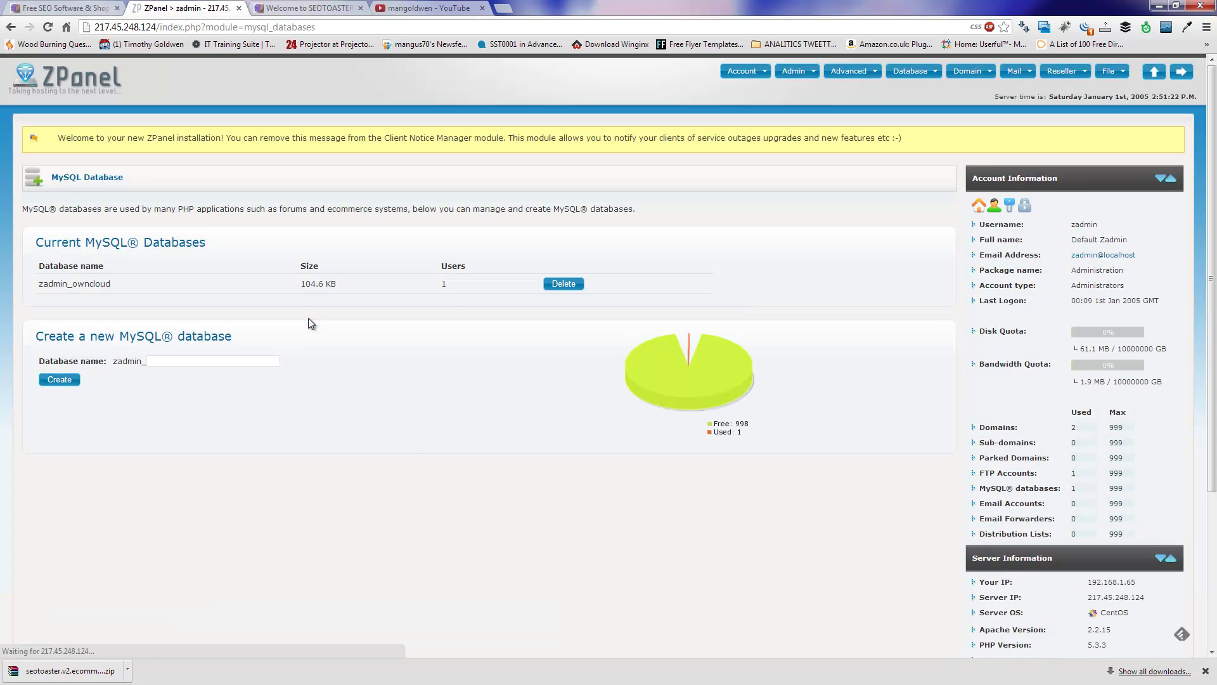
click(195, 363)
click(195, 364)
text(seotoaster)
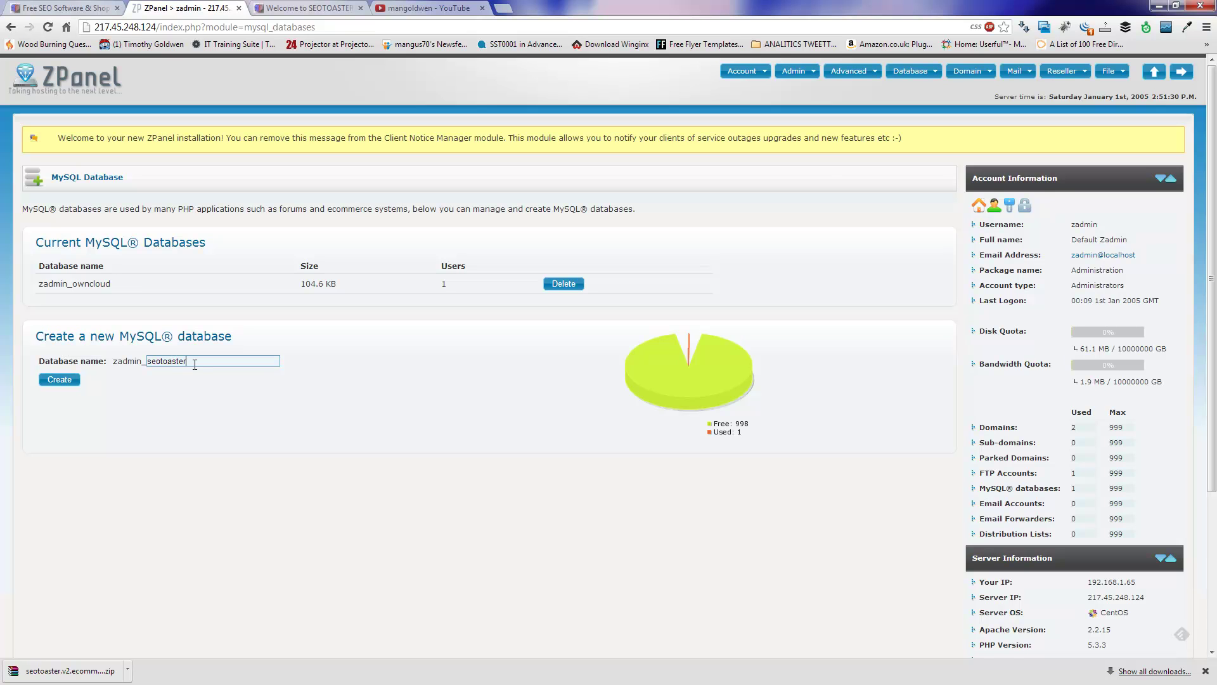
click(73, 380)
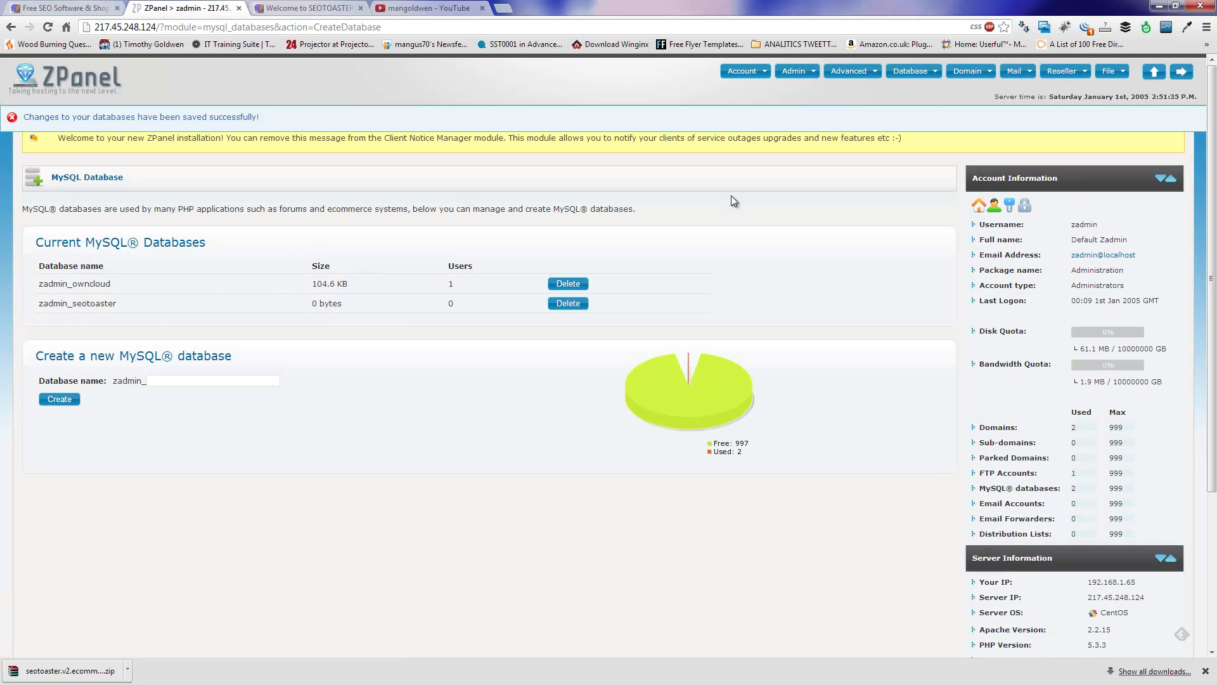
Step: Create MySQL user 'seotoaster' mapped to the zadmin_seotoaster database
click(927, 76)
click(923, 112)
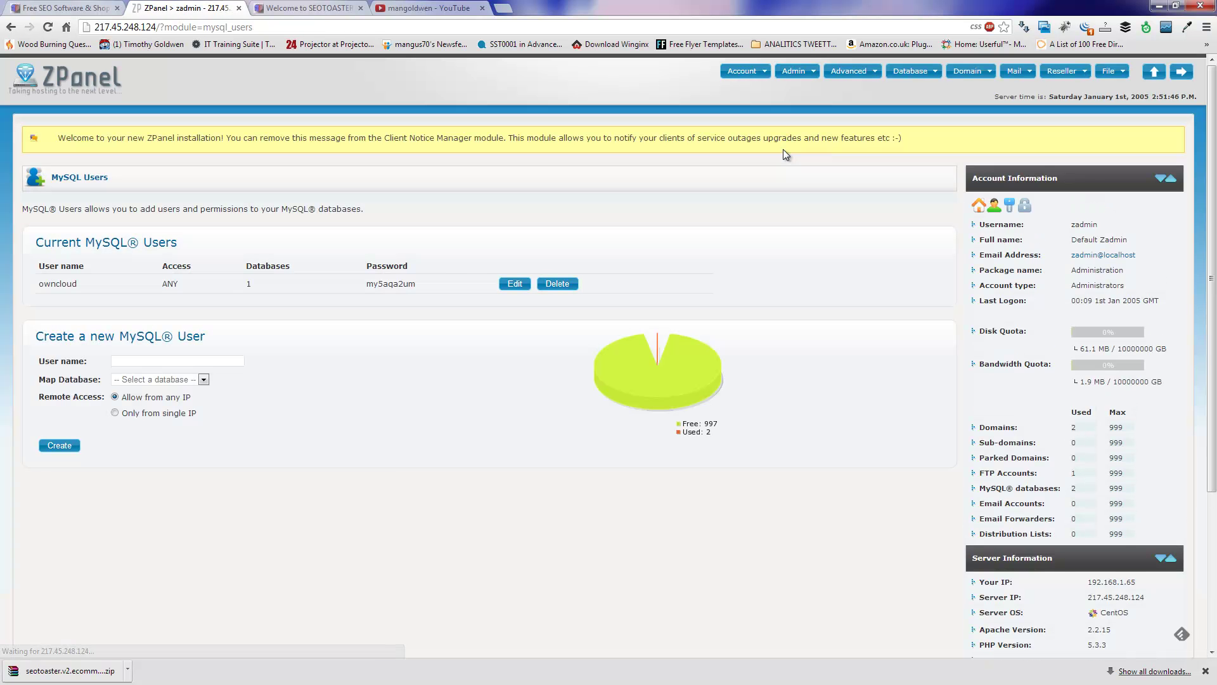
click(211, 362)
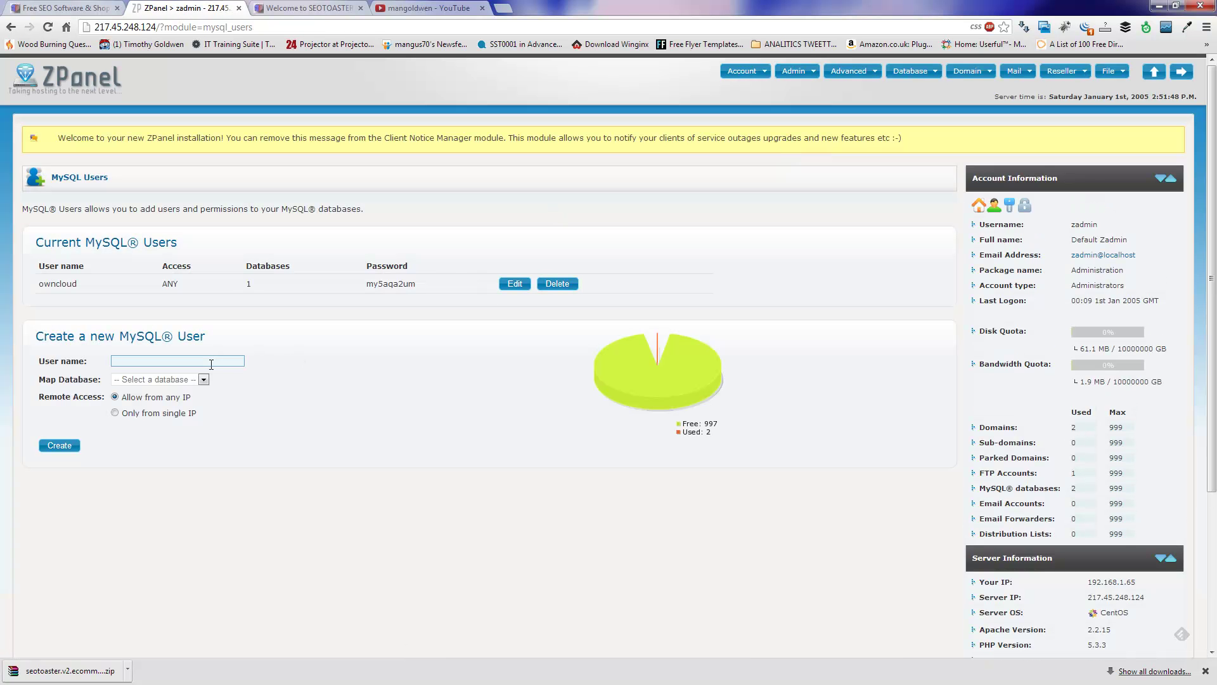
text(seo)
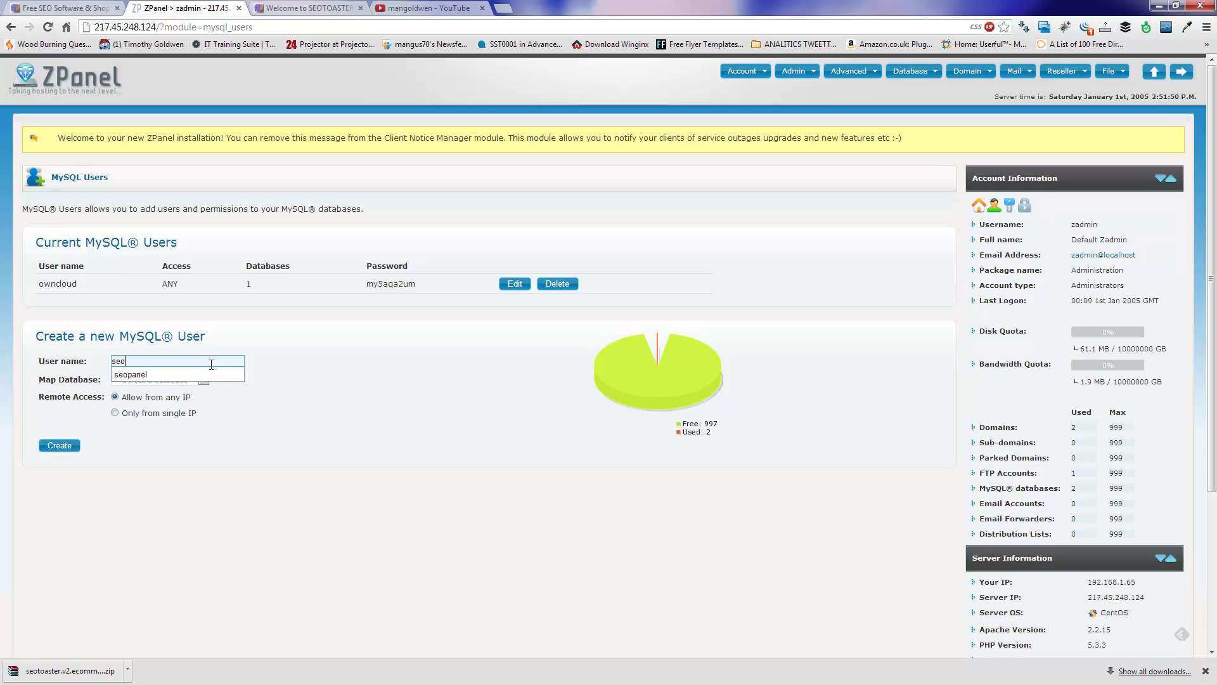
text(tost)
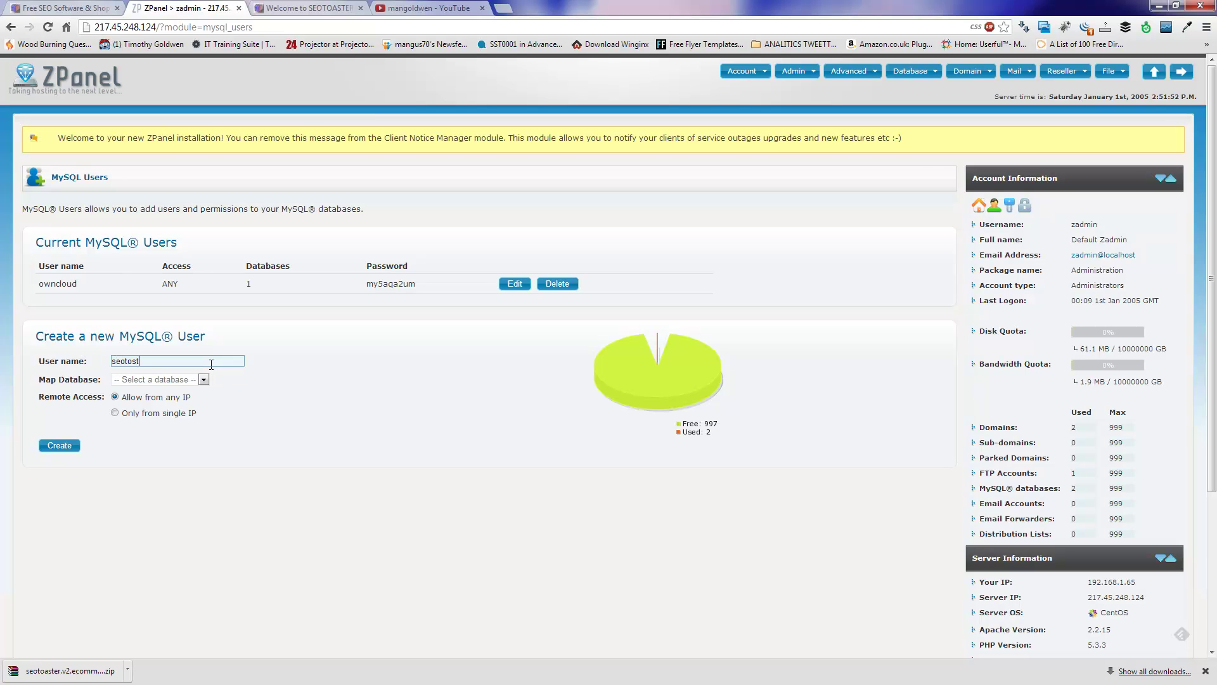
key(BackSpace)
key(BackSpace)
text(aster)
click(190, 379)
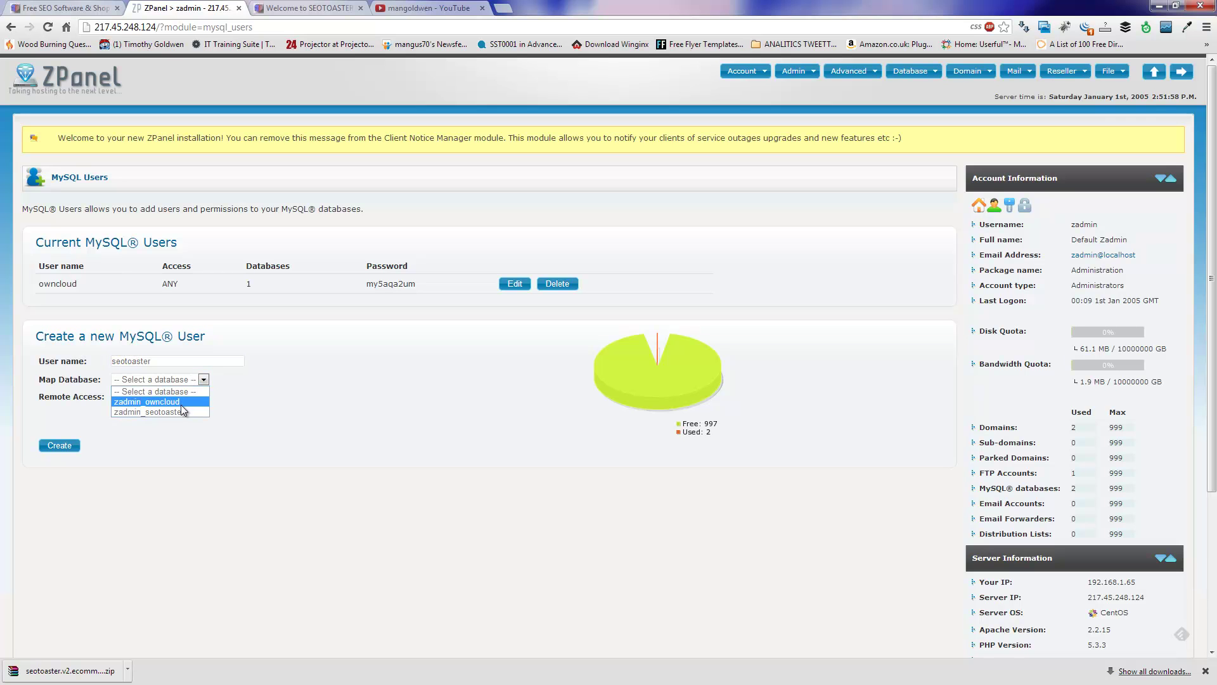
click(158, 412)
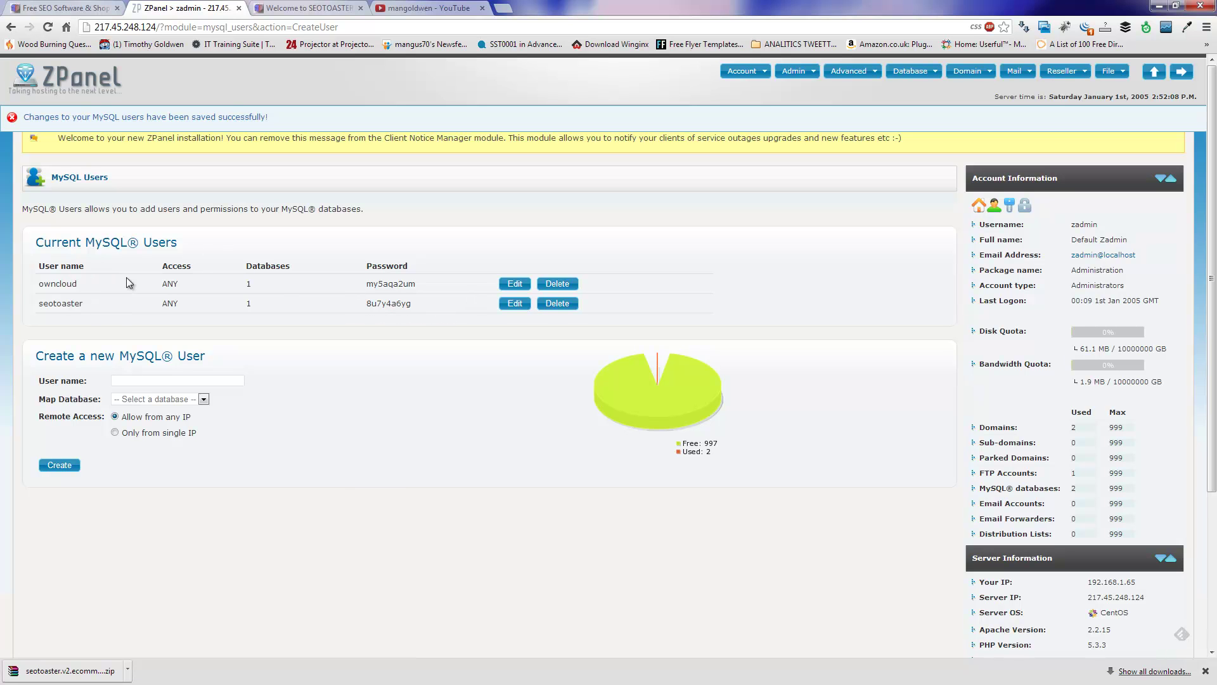
Step: Copy the seotoaster user name from ZPanel's MySQL users list into the installer's User field
click(304, 7)
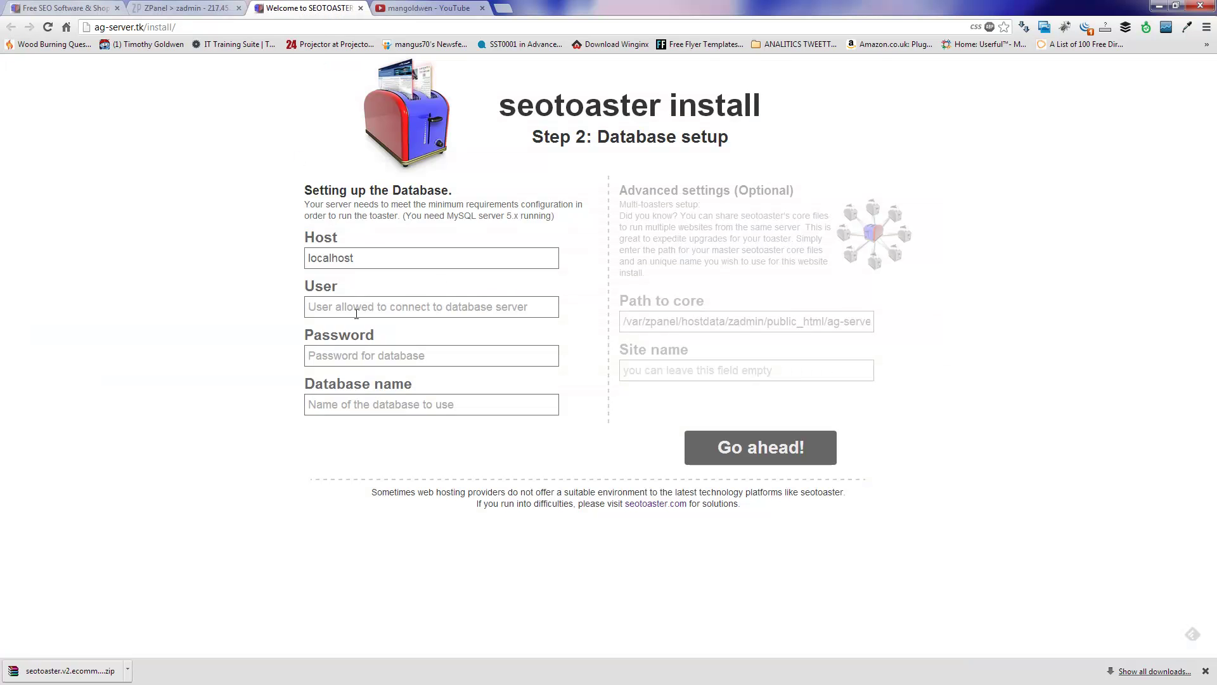
click(187, 8)
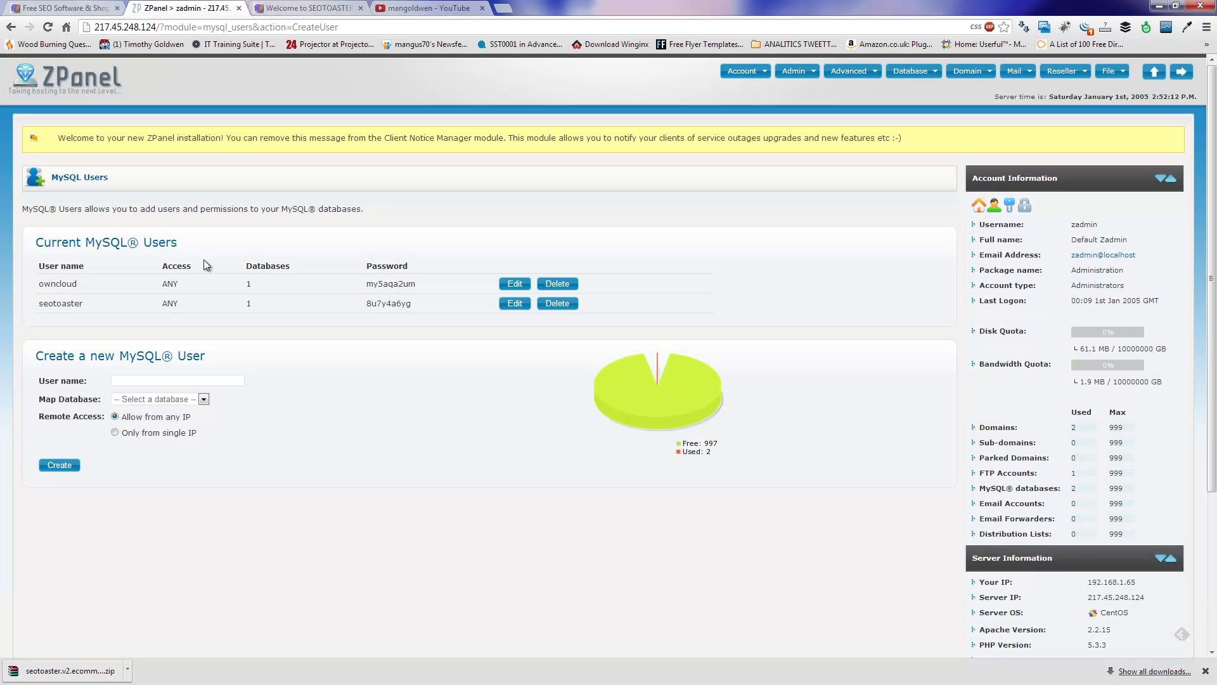
drag(68, 295, 39, 300)
right_click(45, 302)
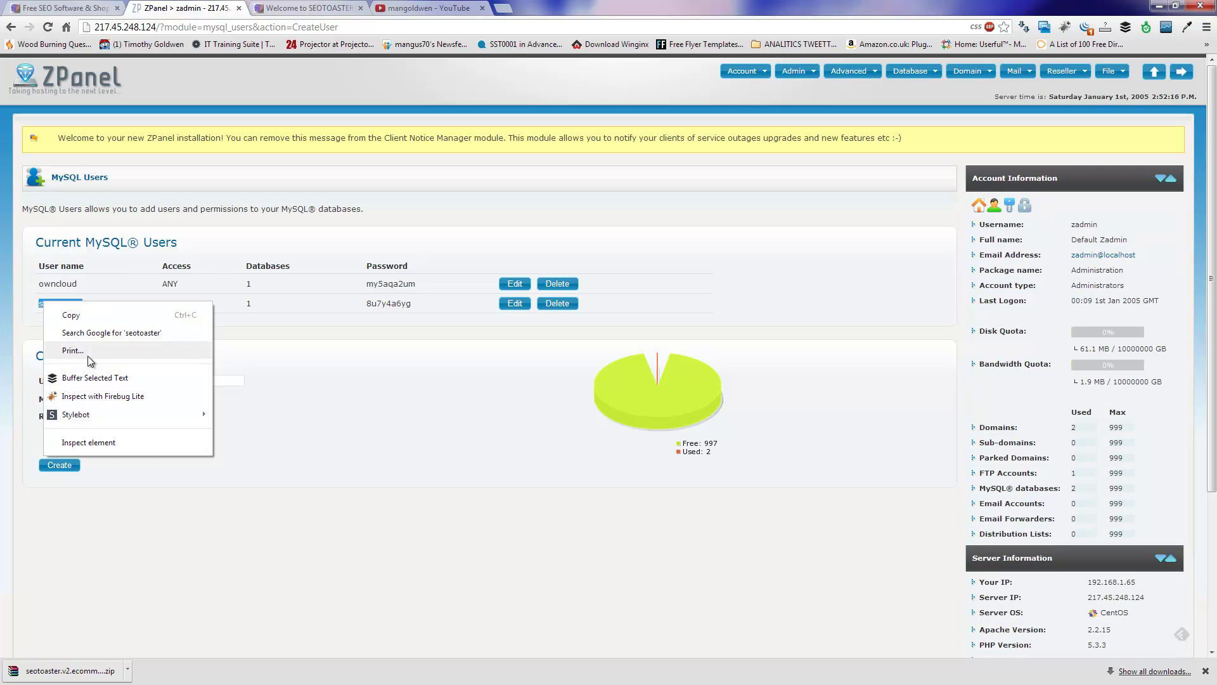
click(105, 314)
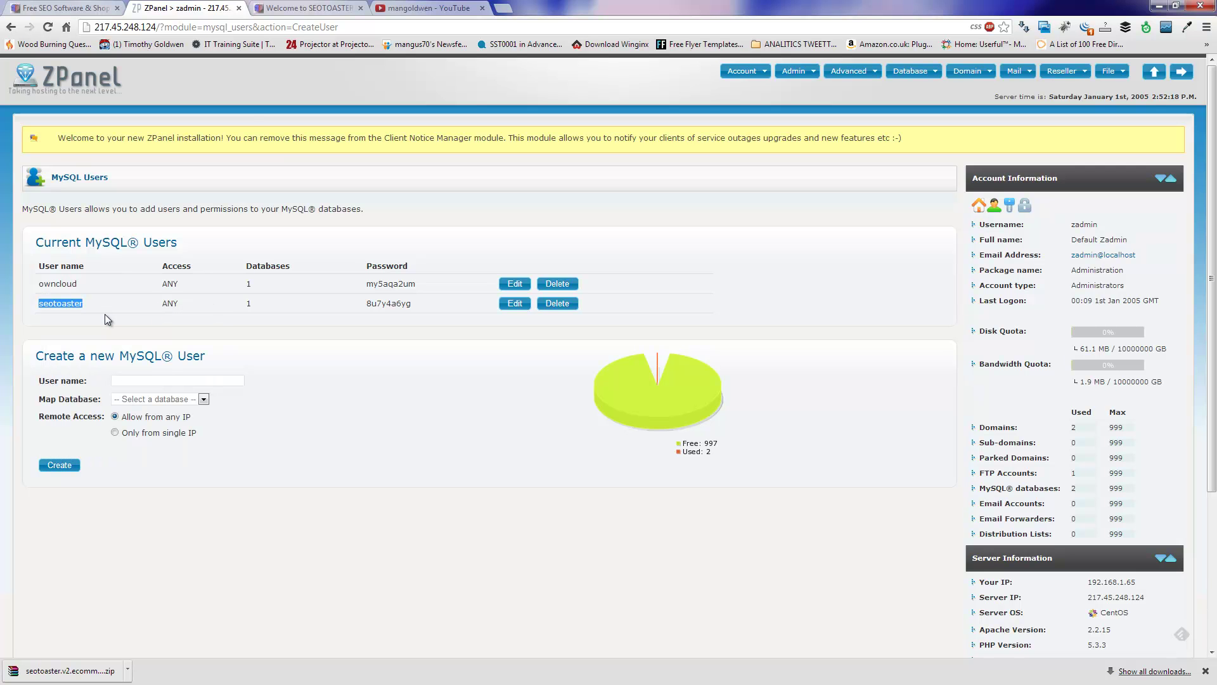
click(304, 7)
click(415, 306)
key(ctrl+v)
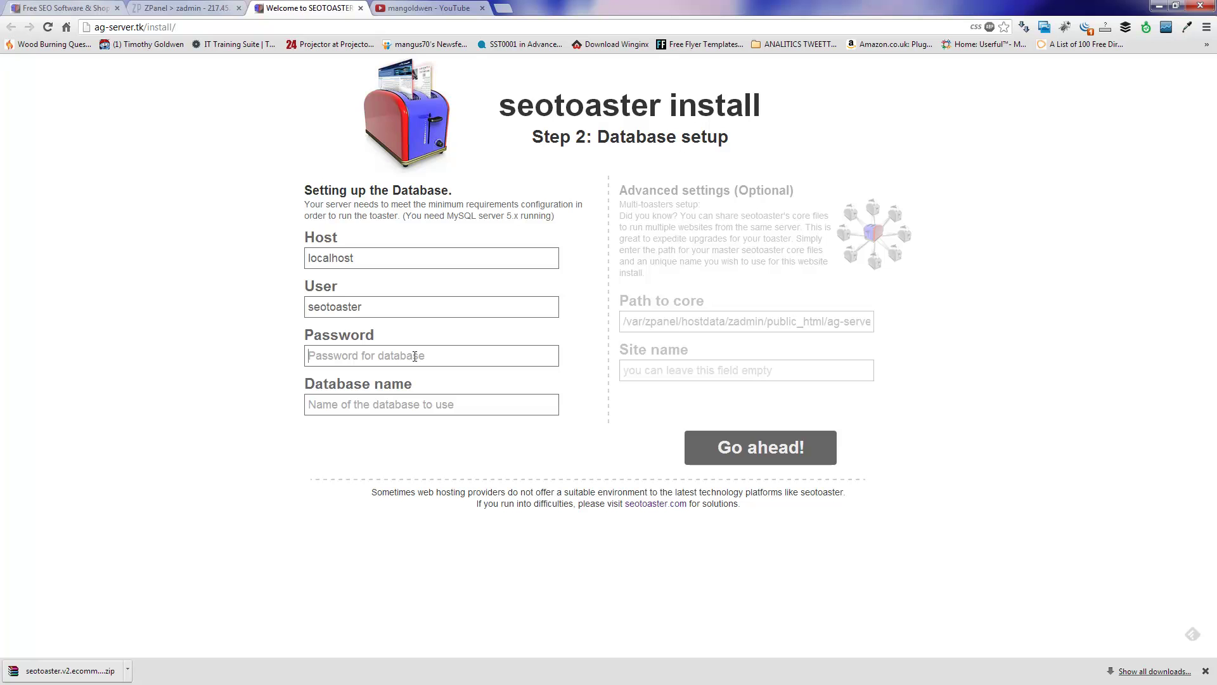
Step: Copy the seotoaster user's generated password from ZPanel into the installer's Password field
click(204, 6)
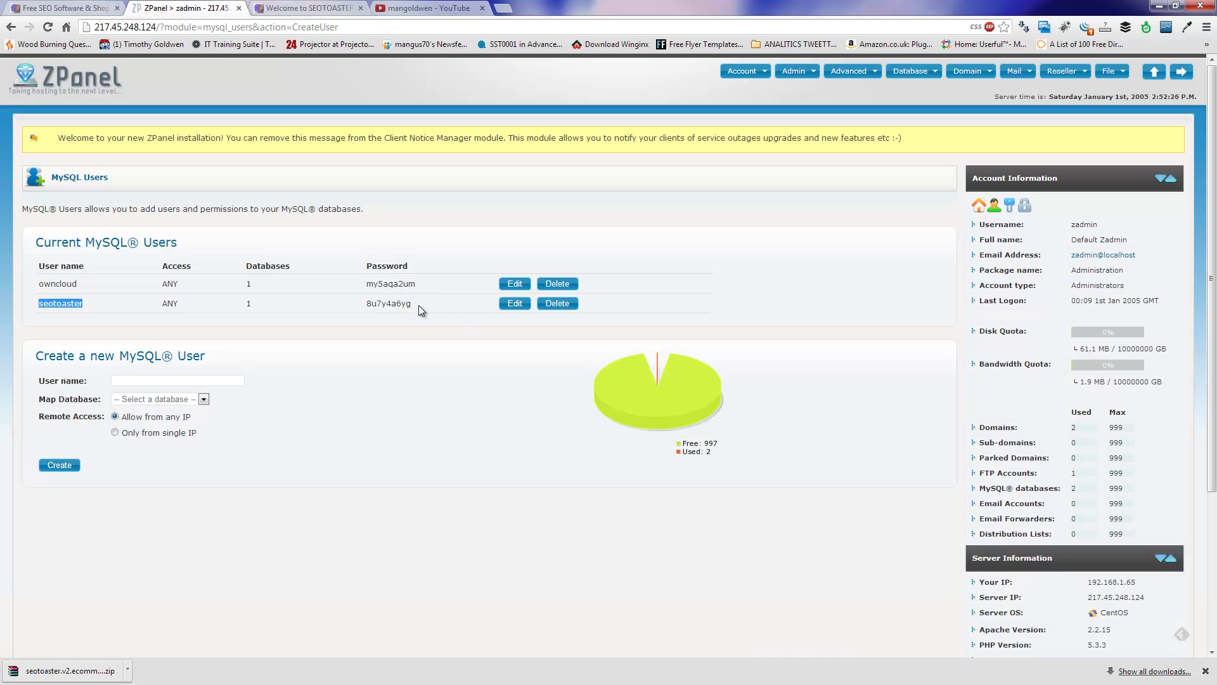
drag(420, 306, 369, 305)
right_click(391, 305)
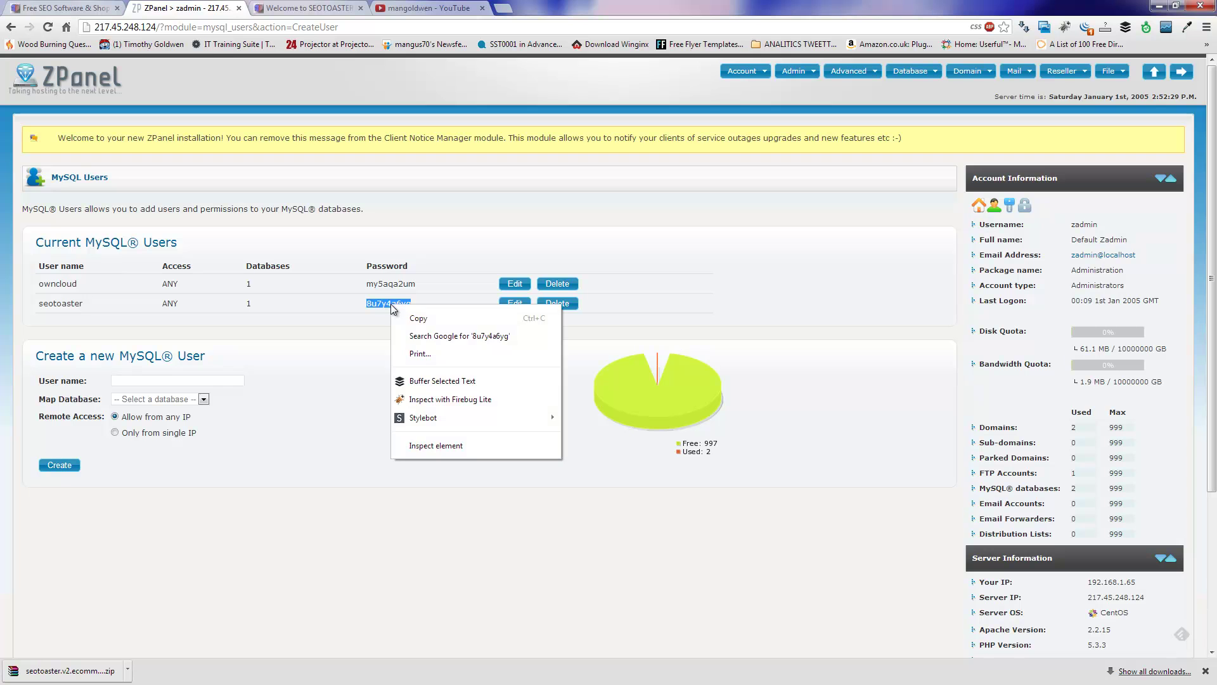
click(428, 317)
click(309, 8)
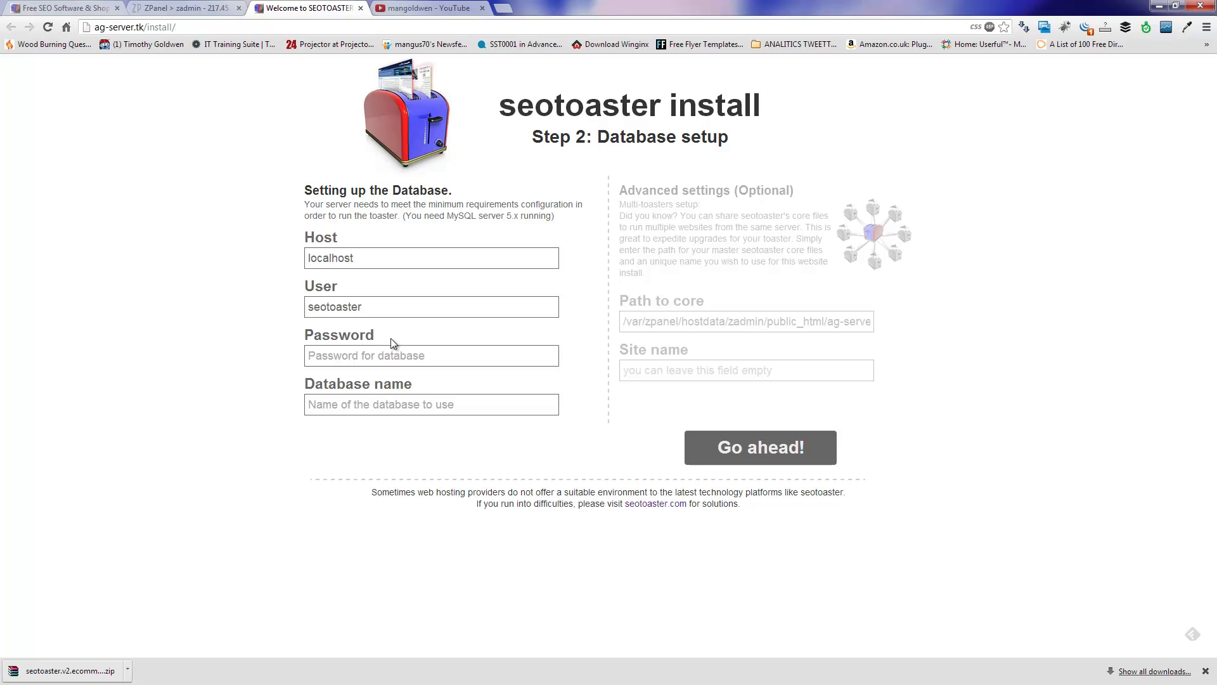
key(ctrl+v)
Step: Enter zadmin_seotoaster as the Database name
text(zadmin)
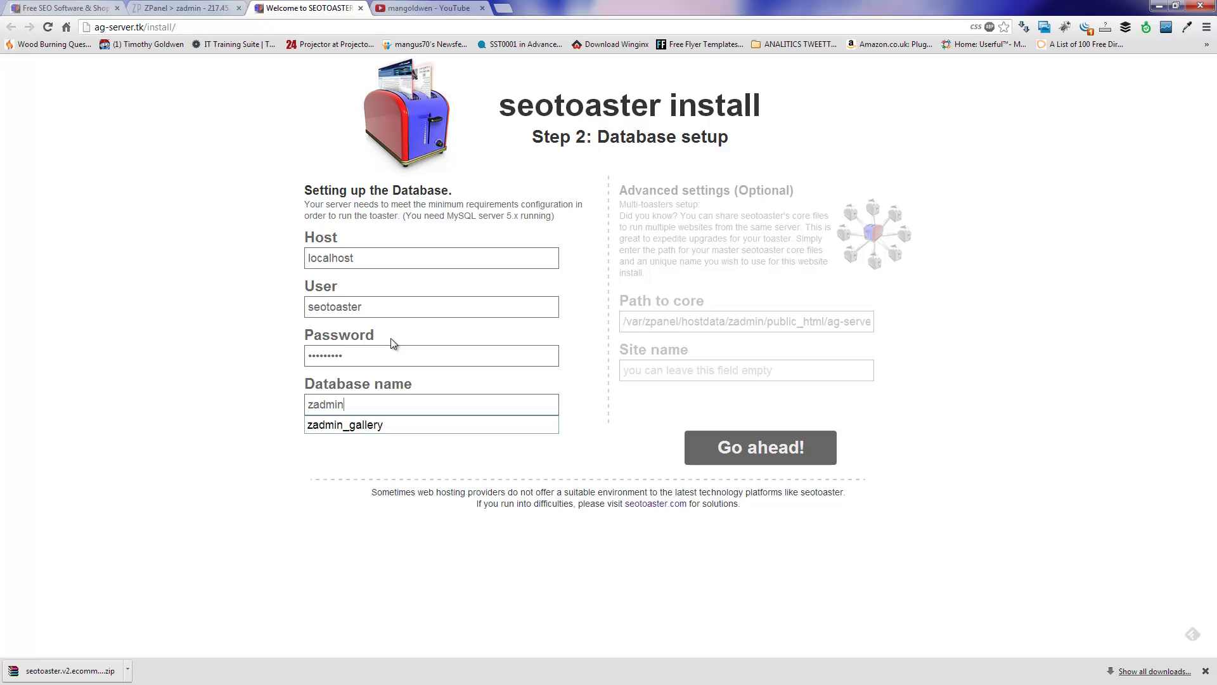
key(ctrl+v)
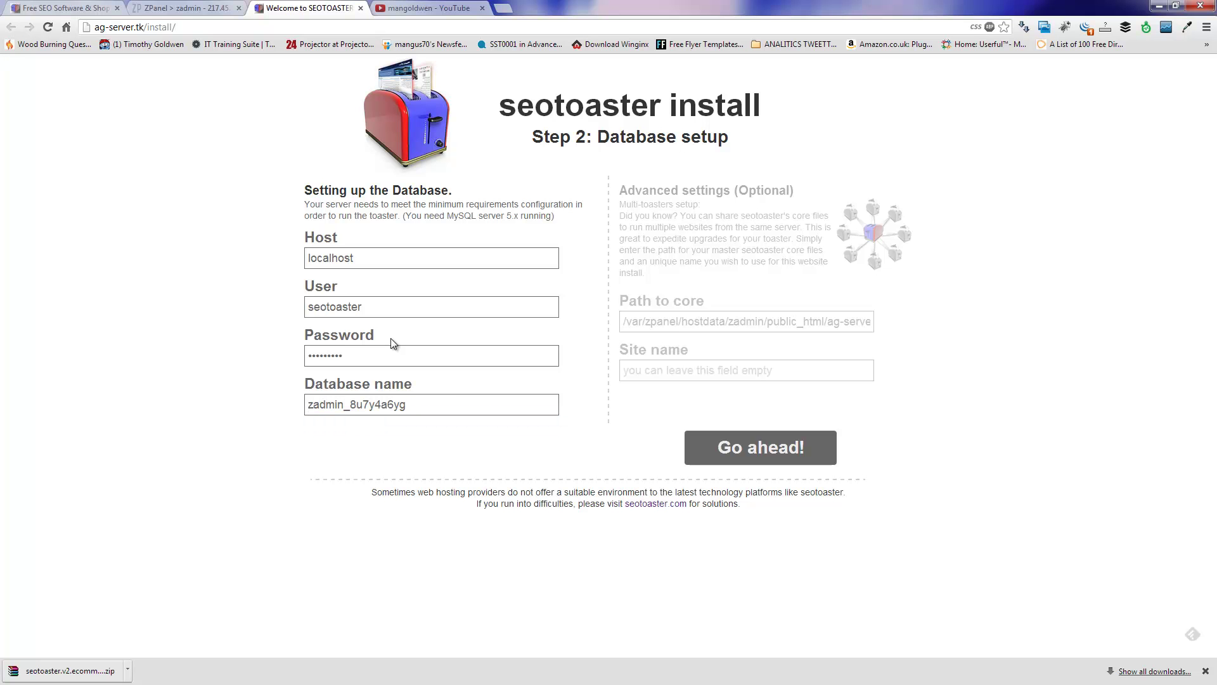
key(BackSpace)
key(BackSpace)
key(BackSpace)
key(BackSpace)
key(BackSpace)
key(BackSpace)
key(BackSpace)
key(BackSpace)
key(BackSpace)
text(seotoaster)
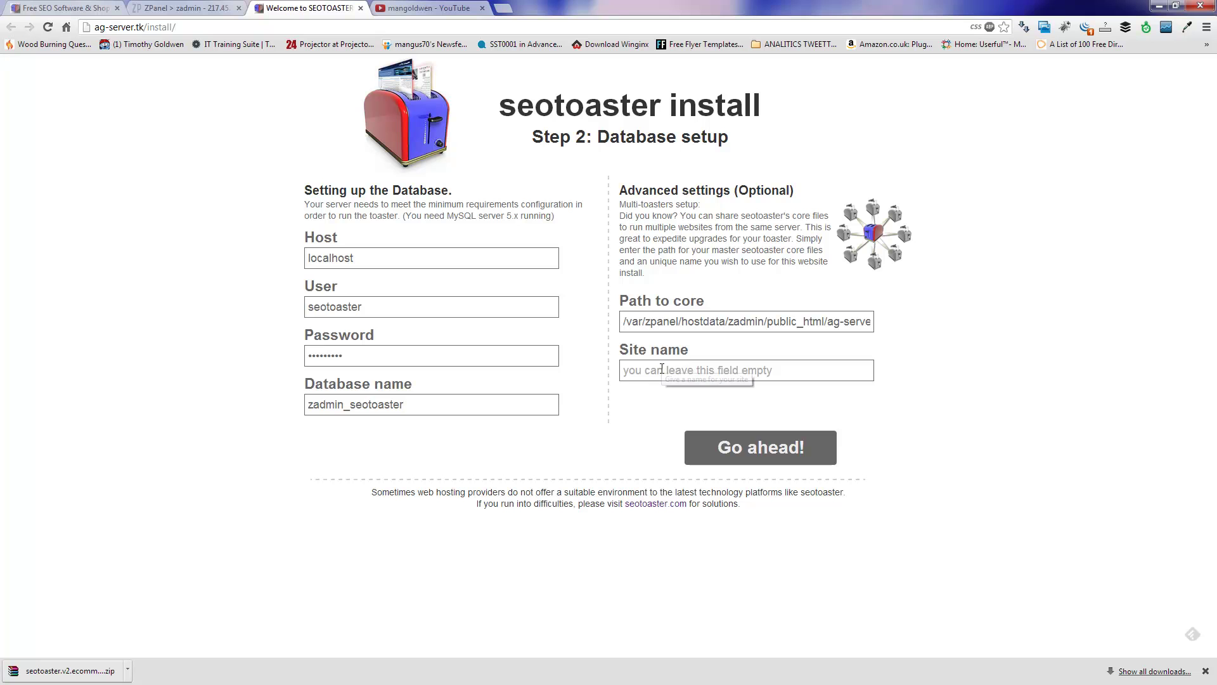
Step: Enter site name 'My seotoaster site', strip its spaces to Myseotoastersite after the error, and resubmit
click(777, 369)
text(My s)
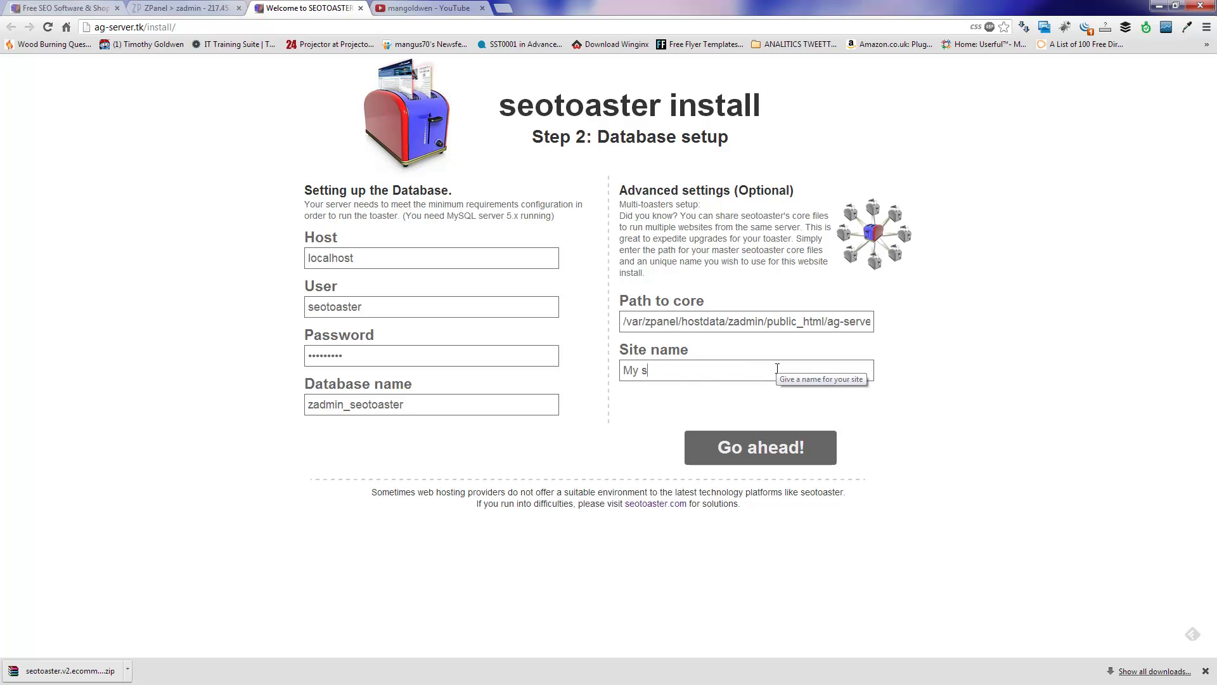
text(eotoaster site)
click(756, 448)
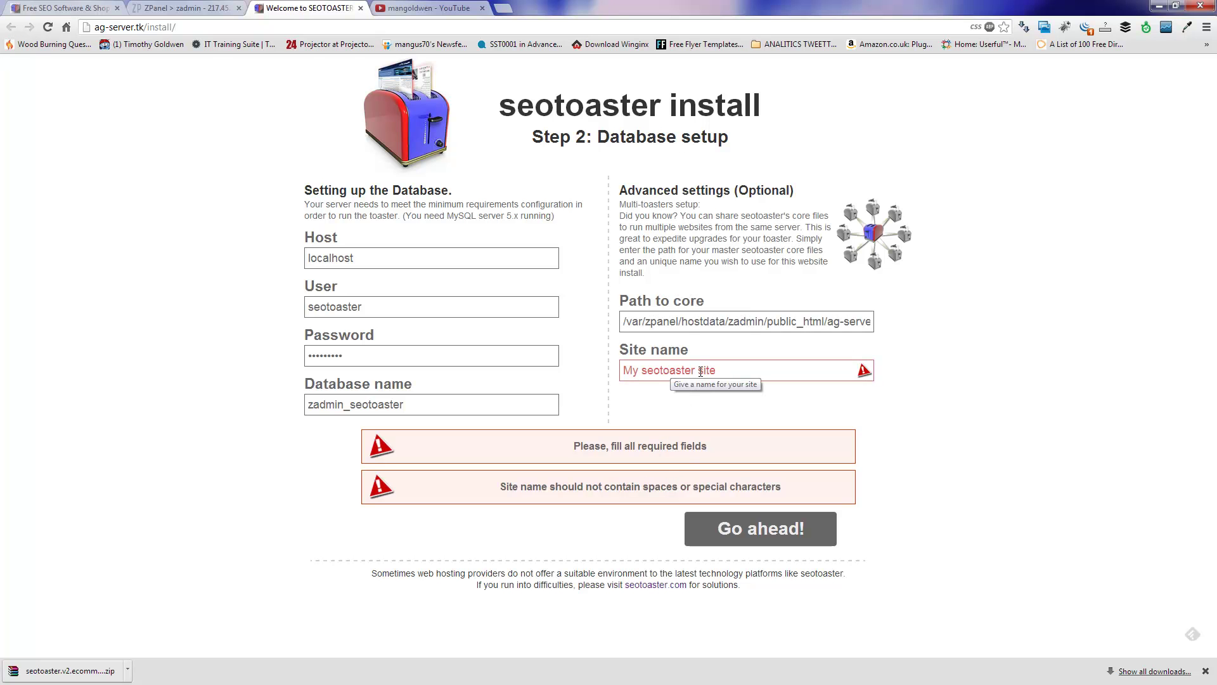
click(700, 372)
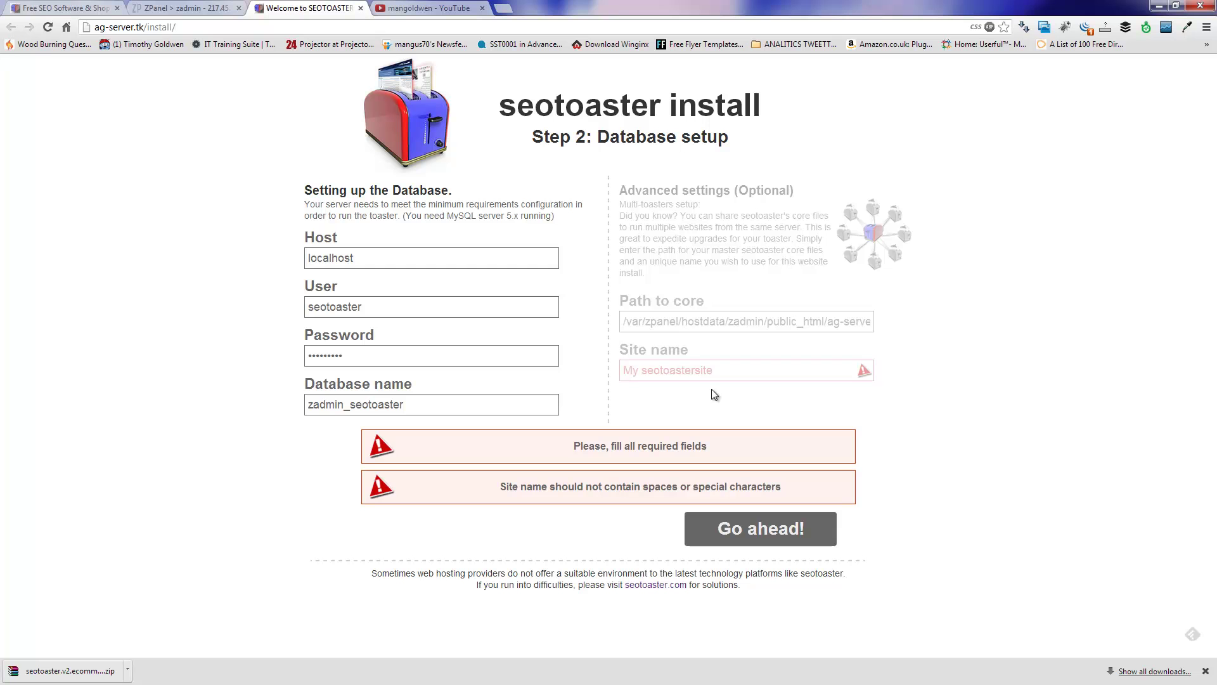
key(BackSpace)
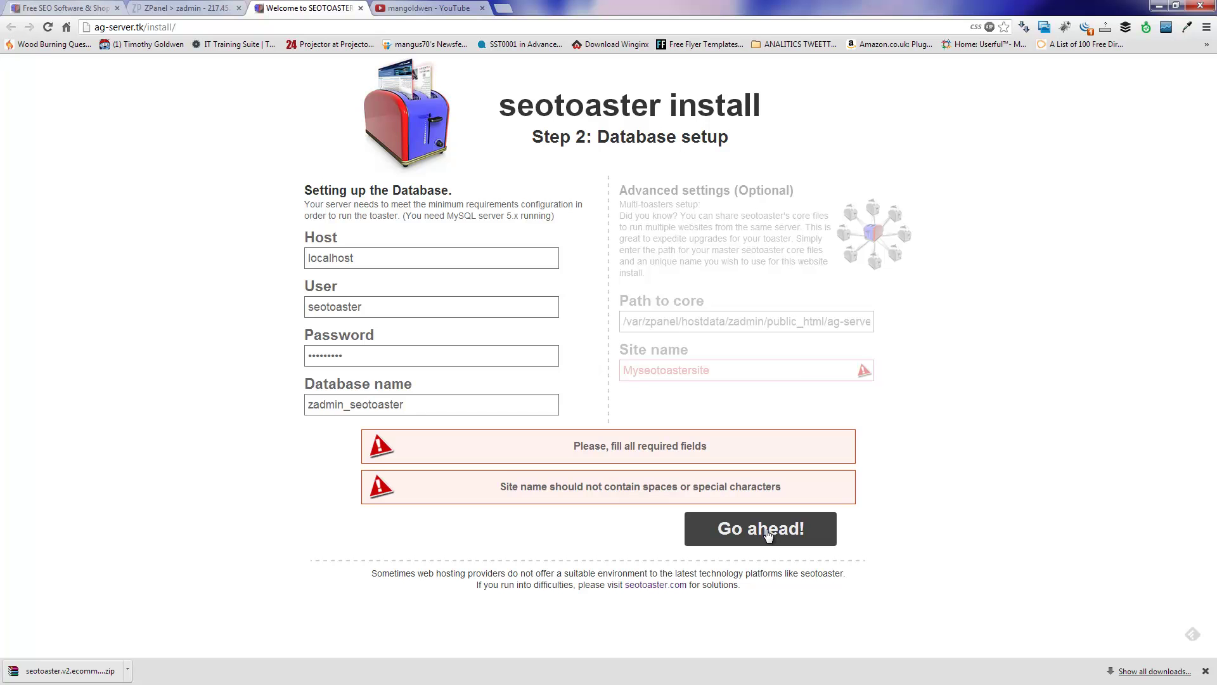
click(769, 534)
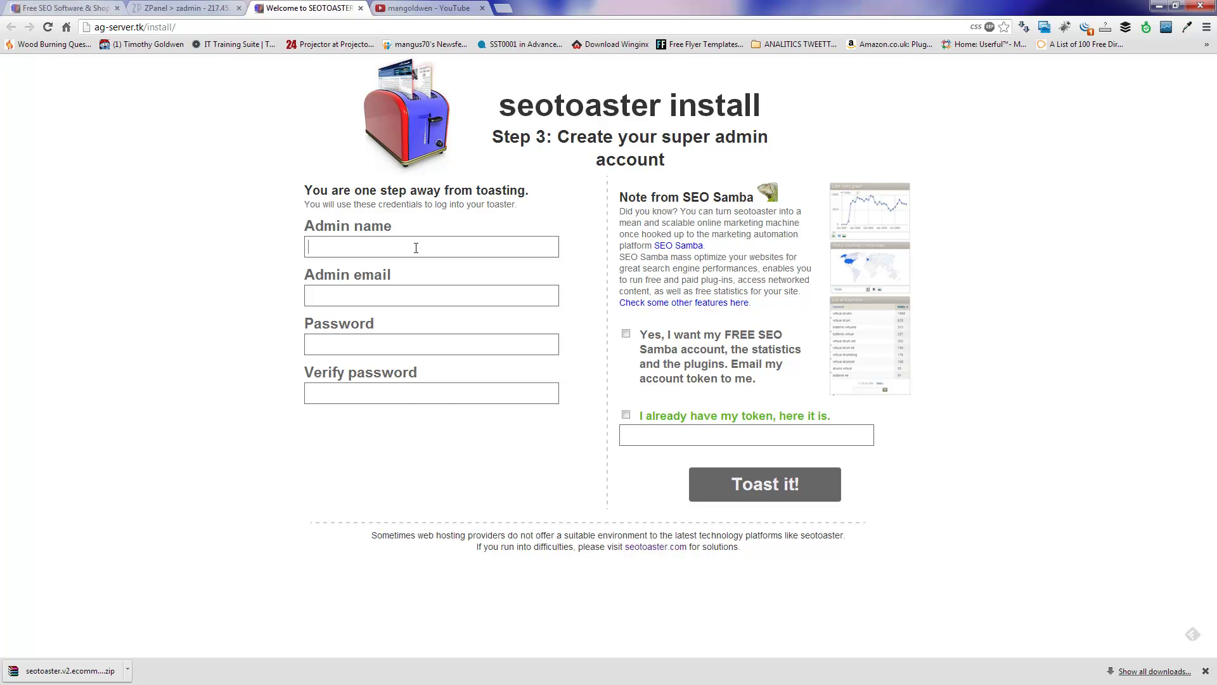
Step: Enter admin as the Admin name and fill in the admin e-mail address
text(a)
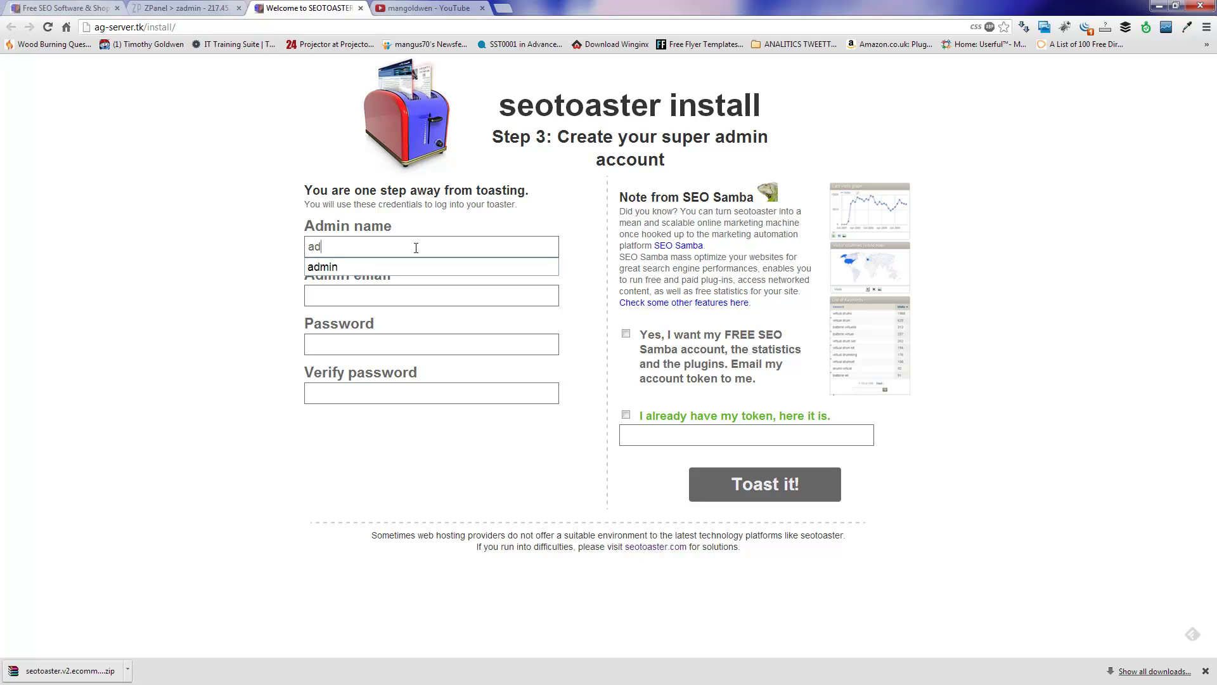
text(d)
key(Down)
key(Return)
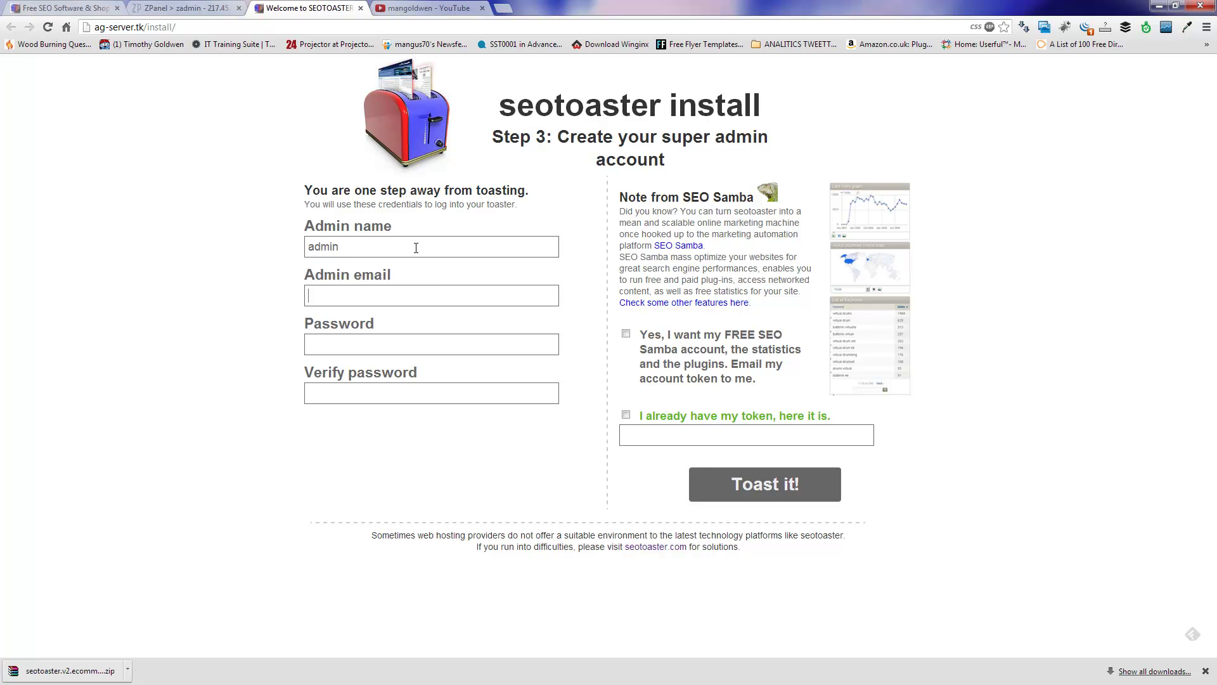
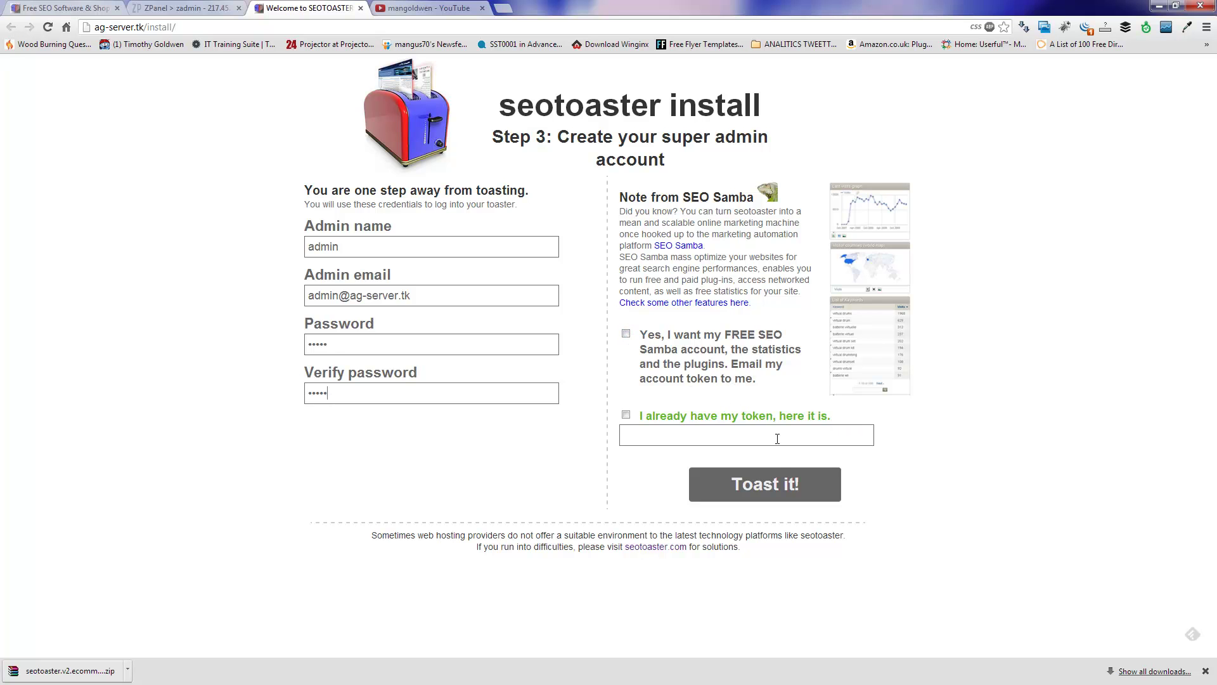
Step: Finish the install with Toast it!, then follow the login link after closing its extra tab
click(774, 488)
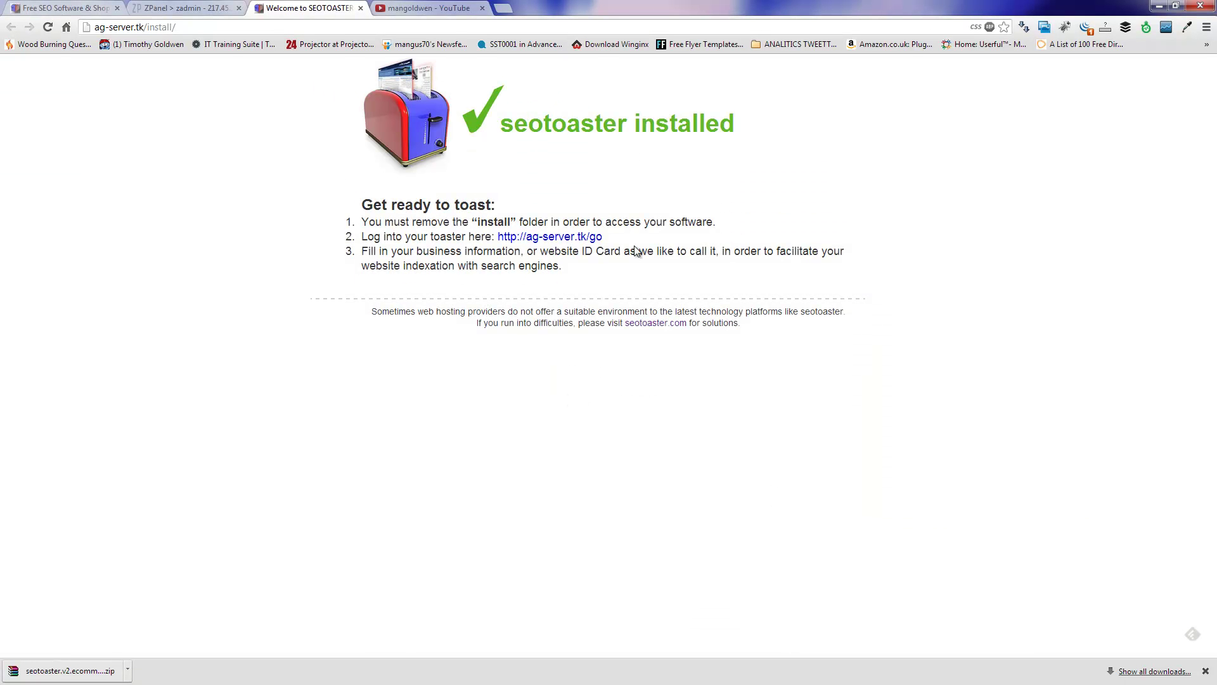
right_click(577, 240)
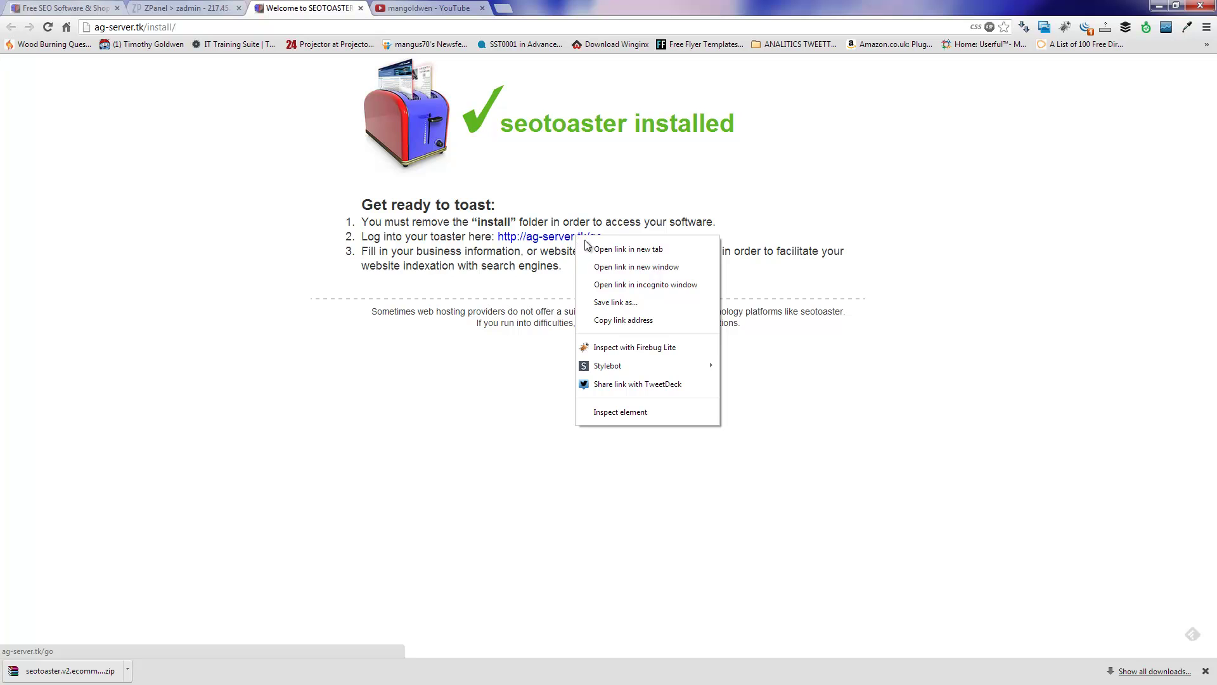
click(658, 247)
key(ctrl+Tab)
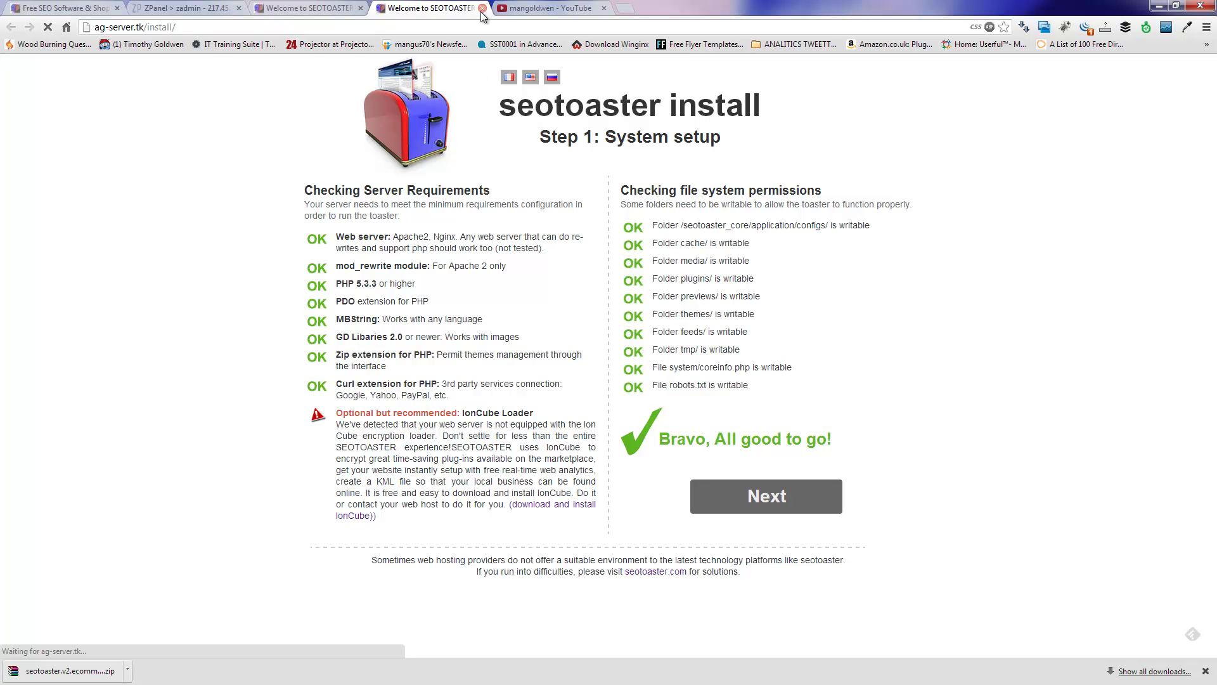
click(771, 511)
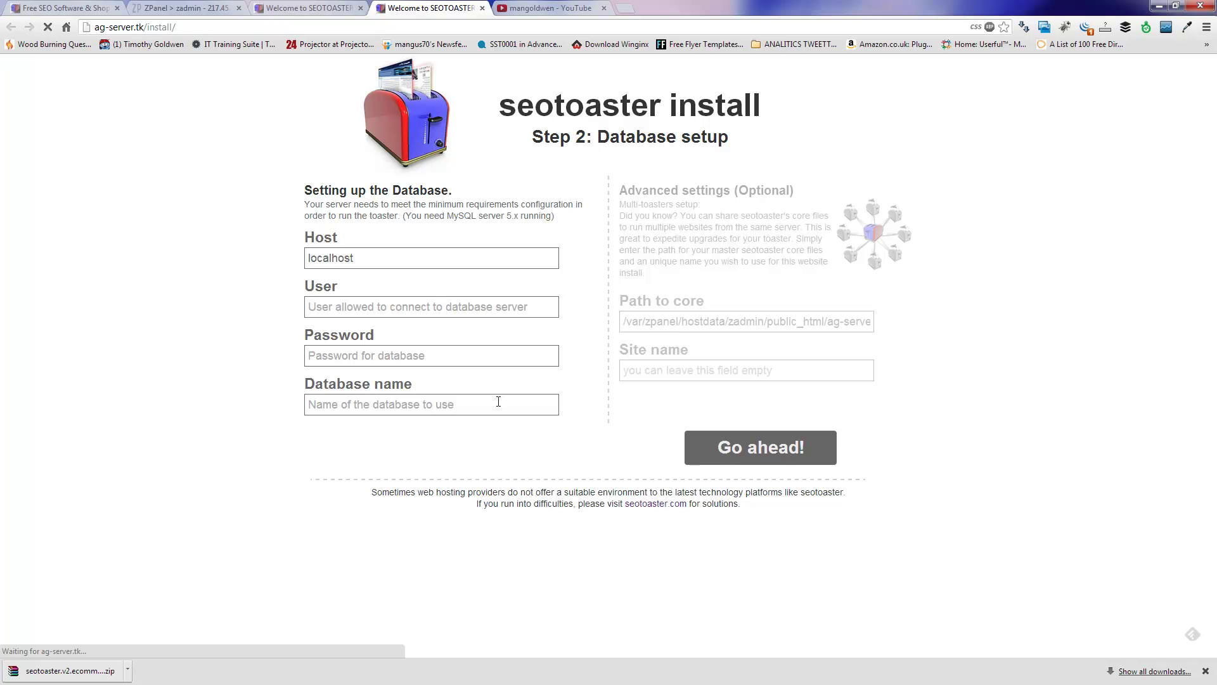
click(482, 7)
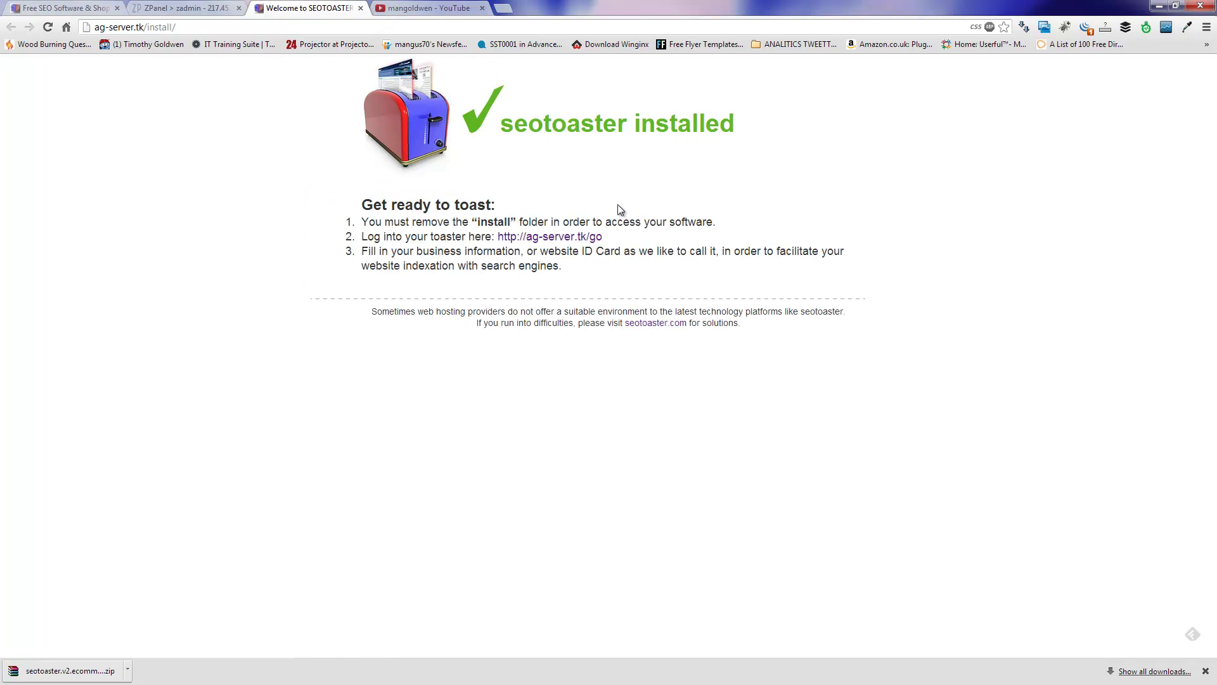
click(557, 238)
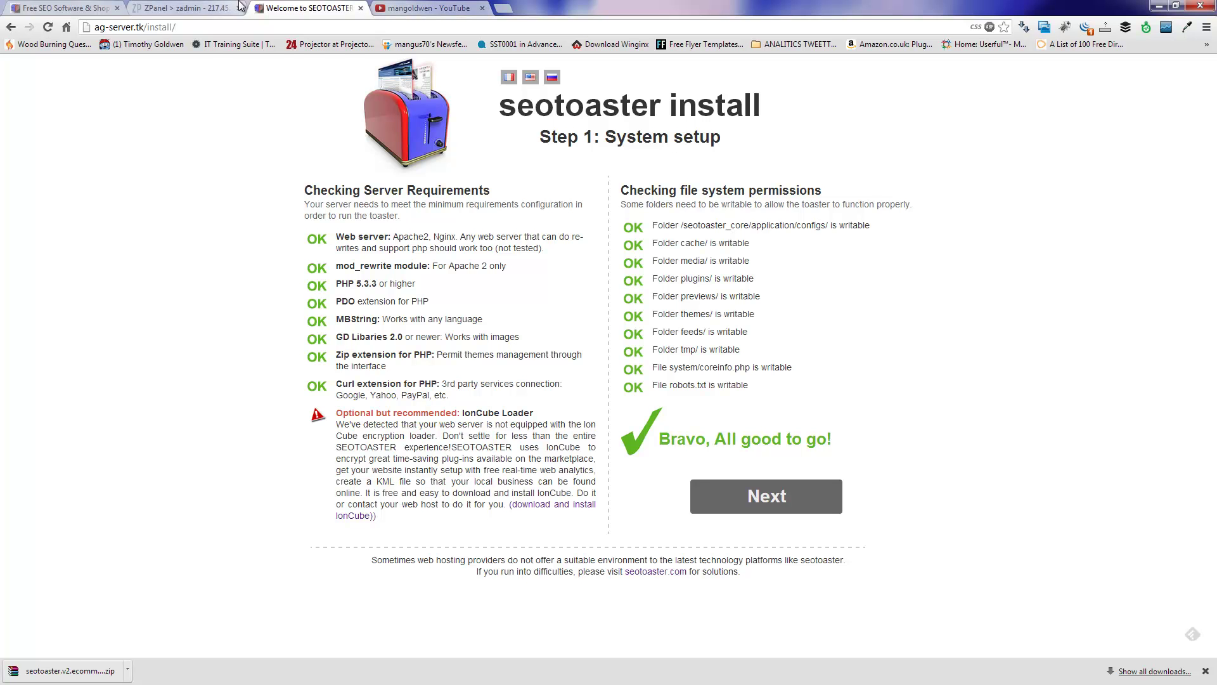
click(11, 26)
Step: Delete the remote install folder in FileZilla, confirm with Yes, and return to the browser
click(1155, 6)
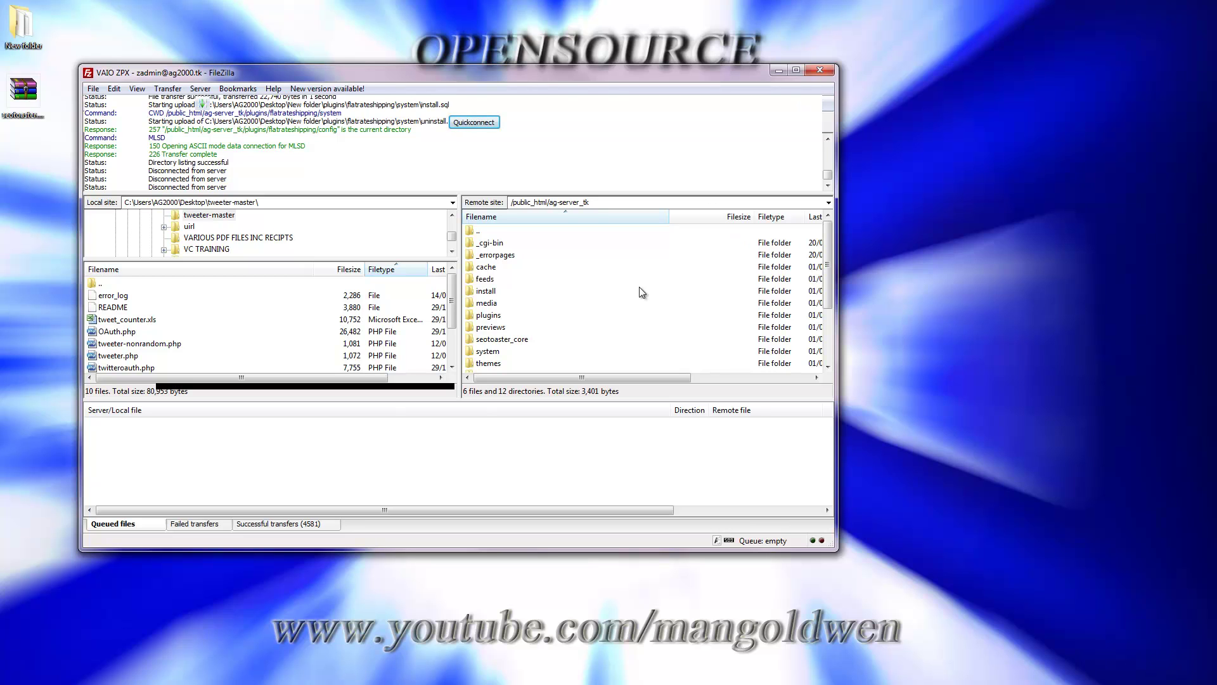
click(492, 293)
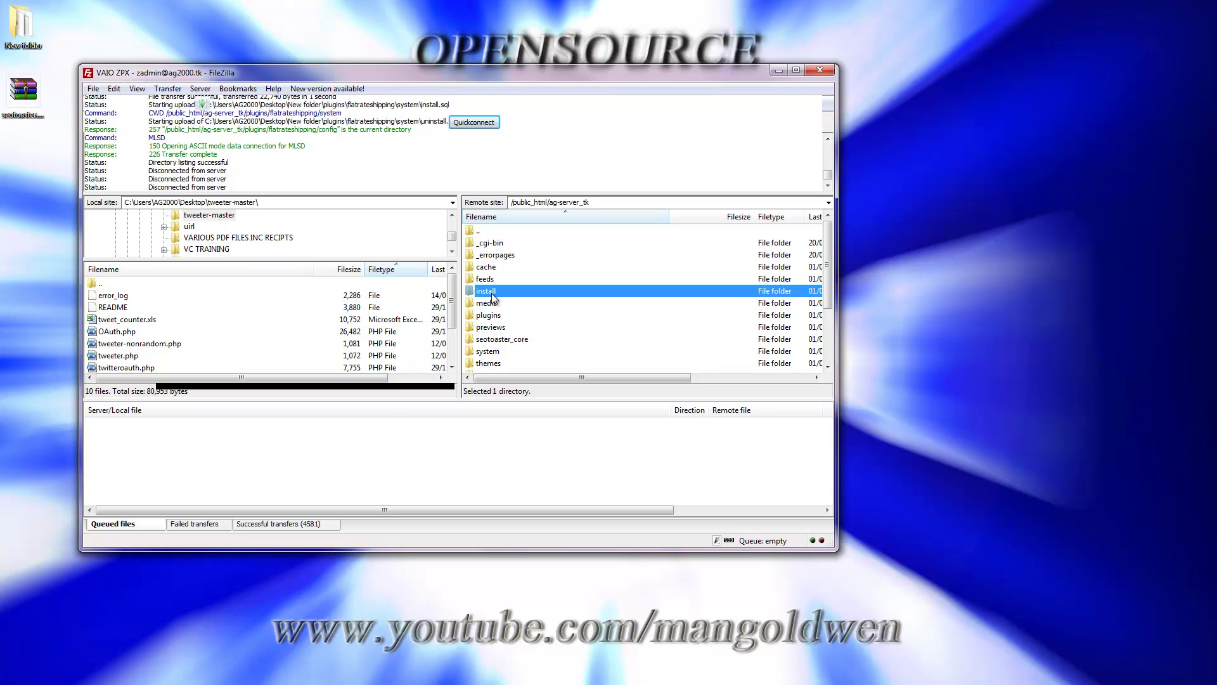
key(Delete)
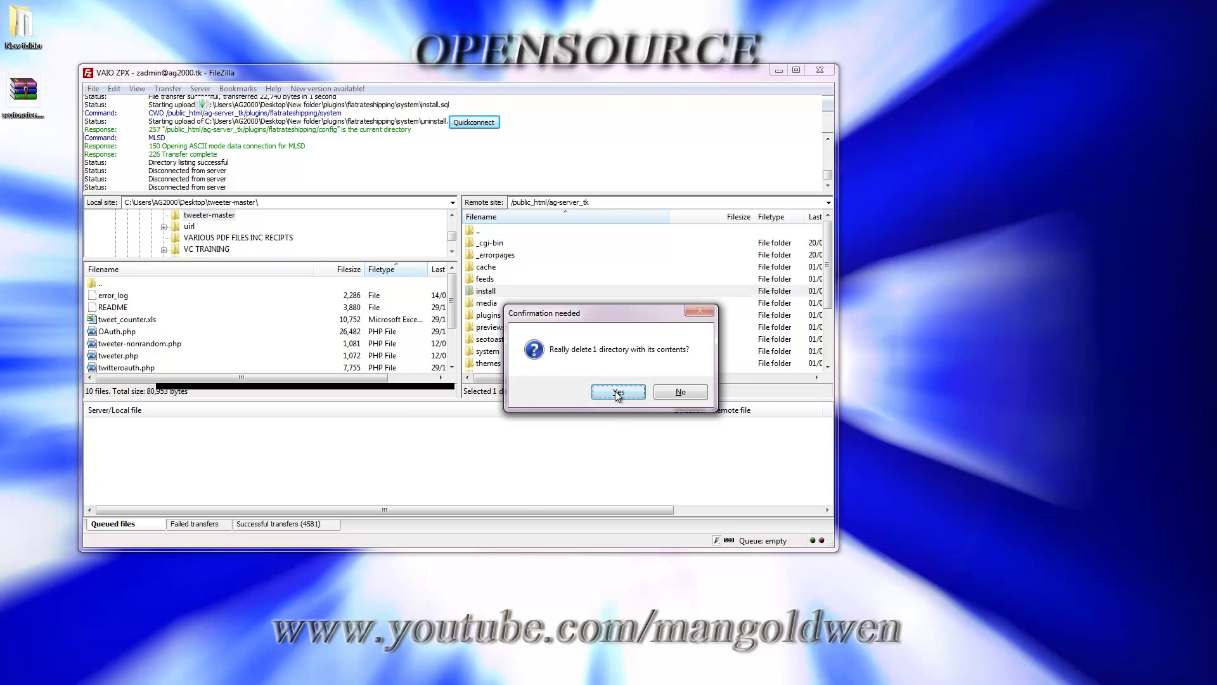
click(617, 393)
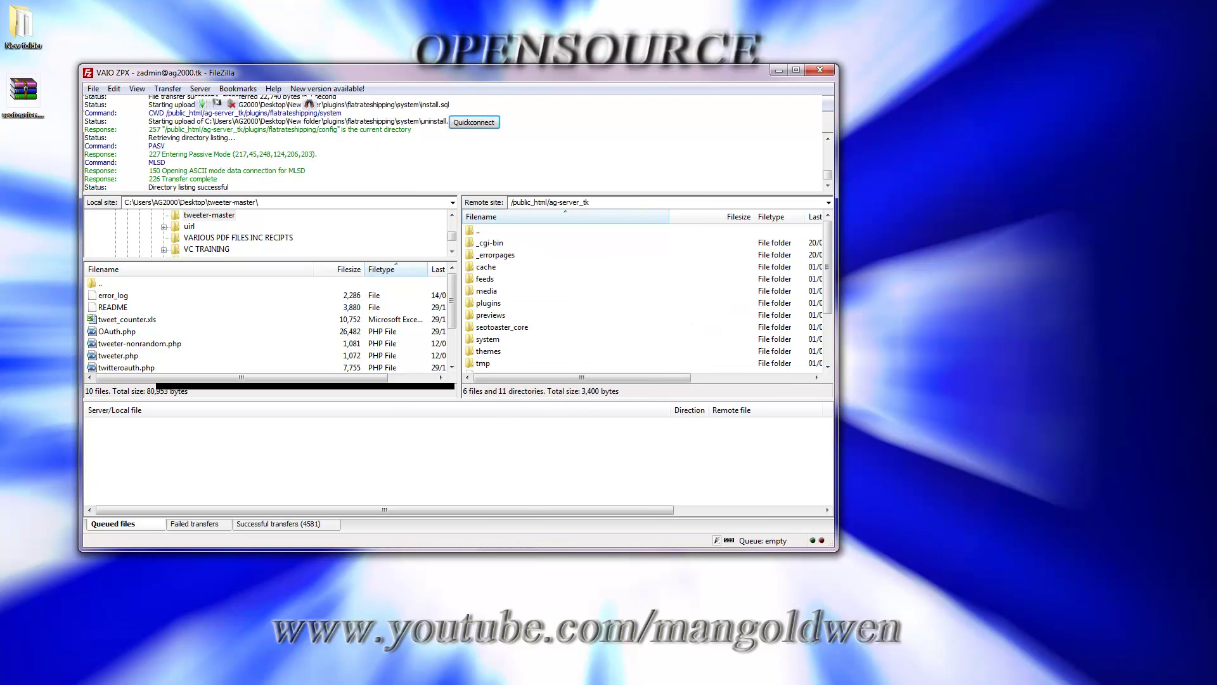
click(387, 588)
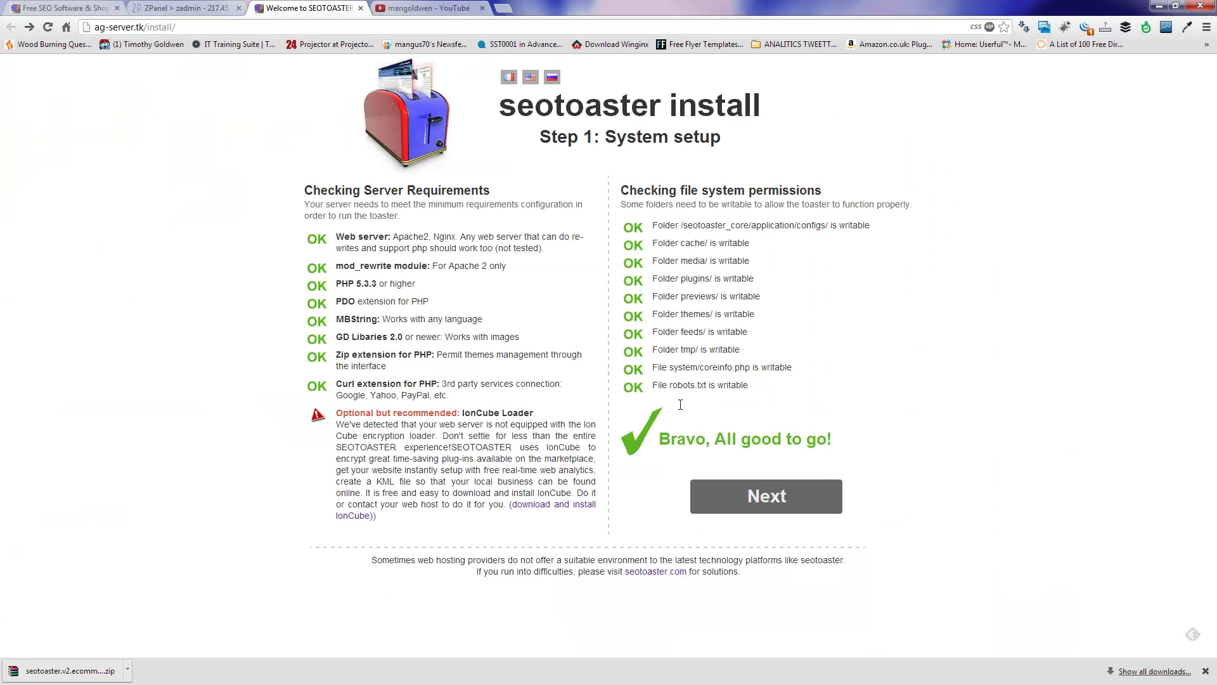
Step: Load the ag-server.tk storefront by removing install/ from the address, then open STORE BACK-OFFICE
drag(149, 29, 226, 34)
key(BackSpace)
key(BackSpace)
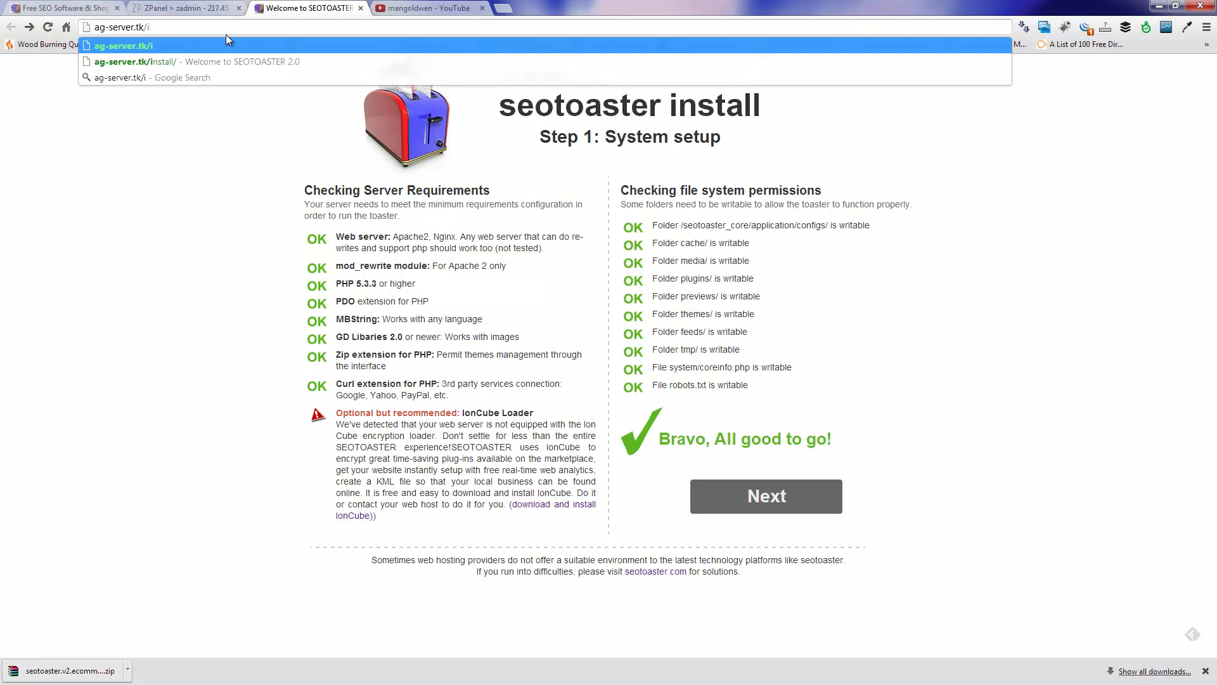
key(Return)
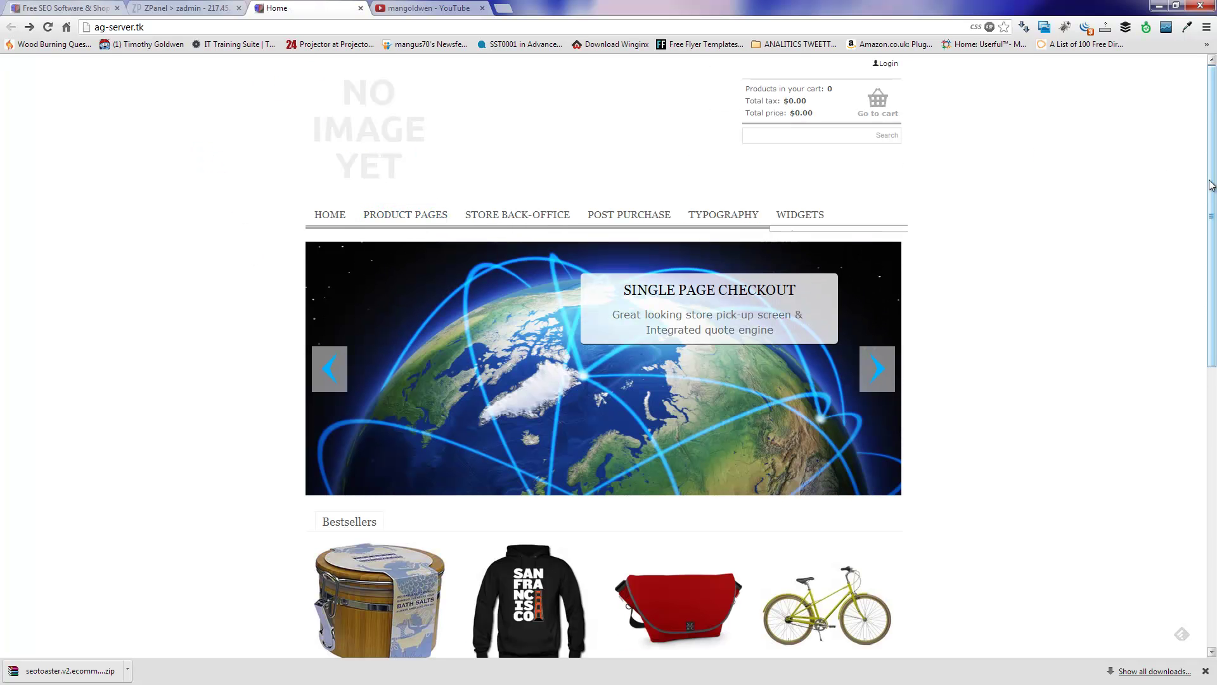
scroll(1192, 524, down, 8)
scroll(1192, 507, up, 10)
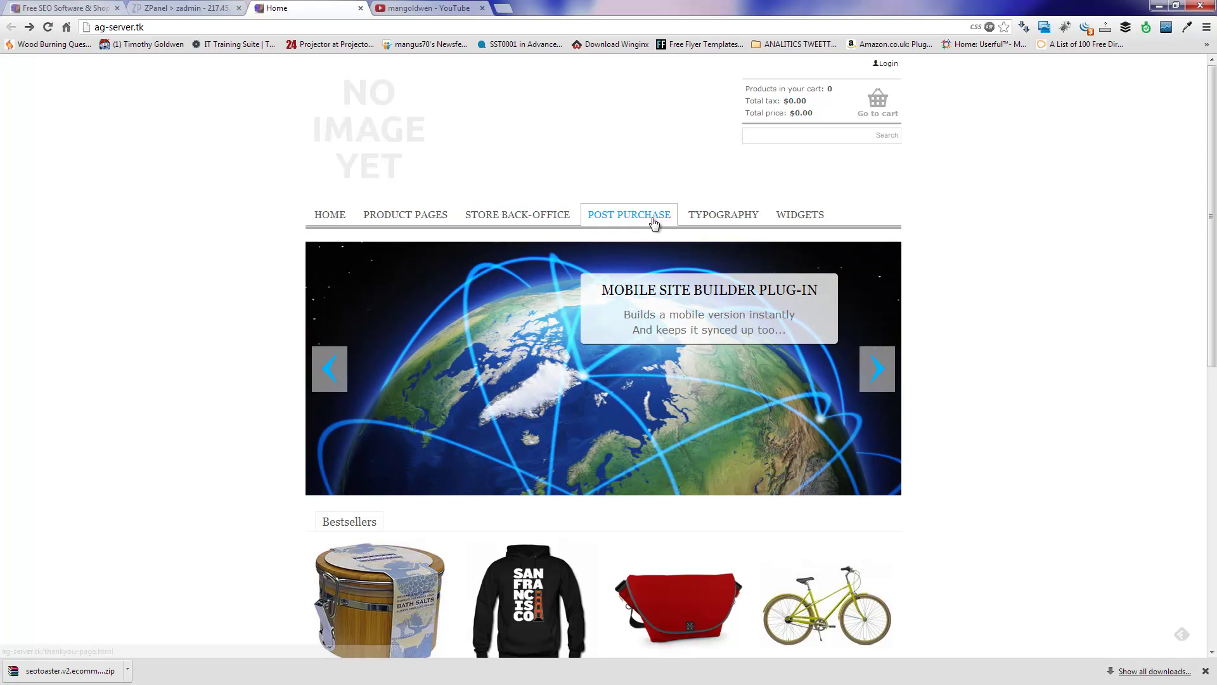
click(534, 217)
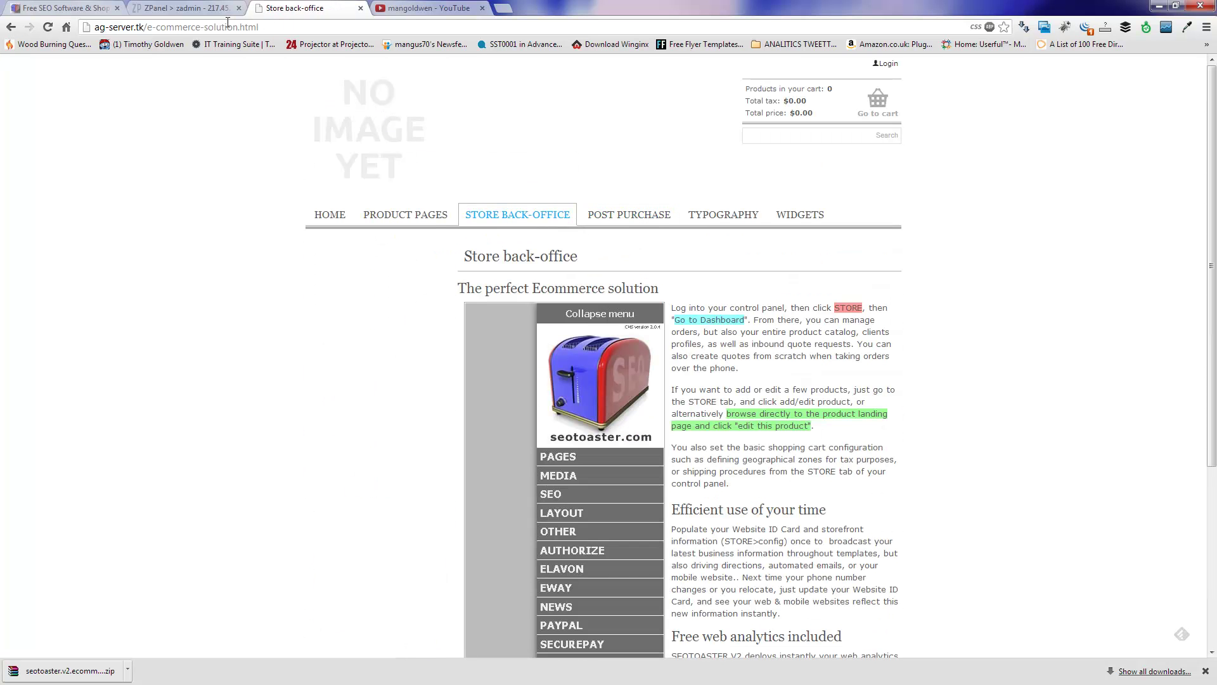
Step: Open ag-server.tk/go and log in with the admin e-mail and password, retrying with the full e-mail
drag(151, 29, 260, 28)
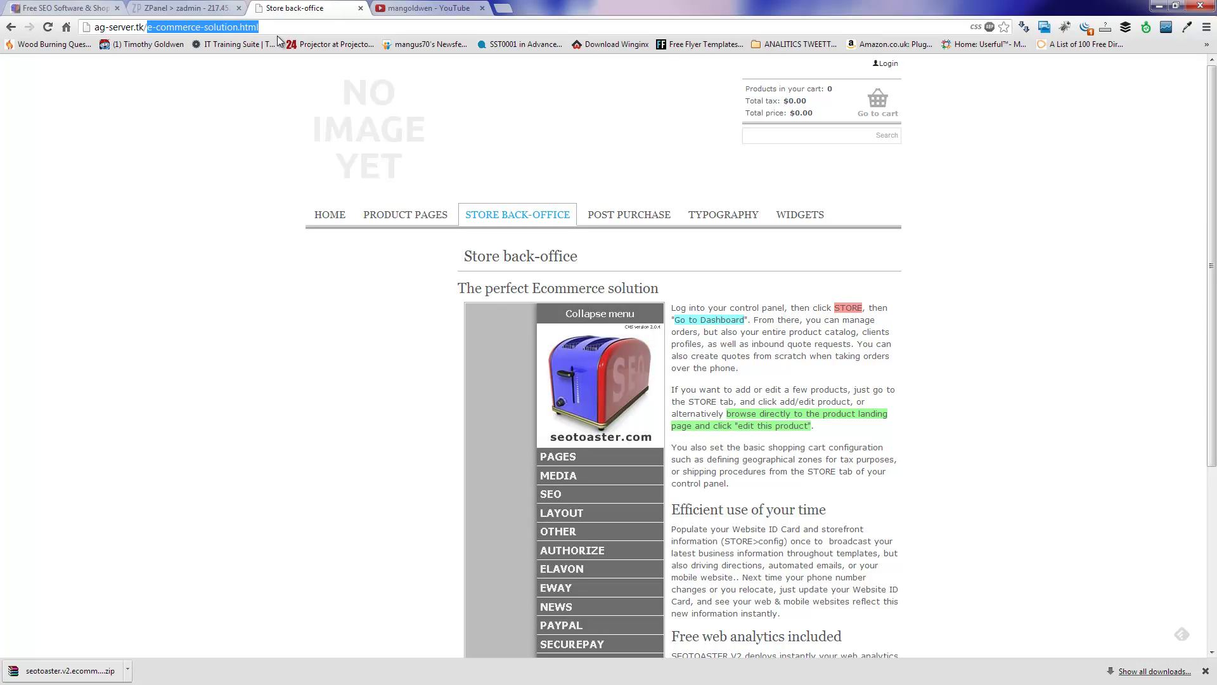
text(go)
key(Return)
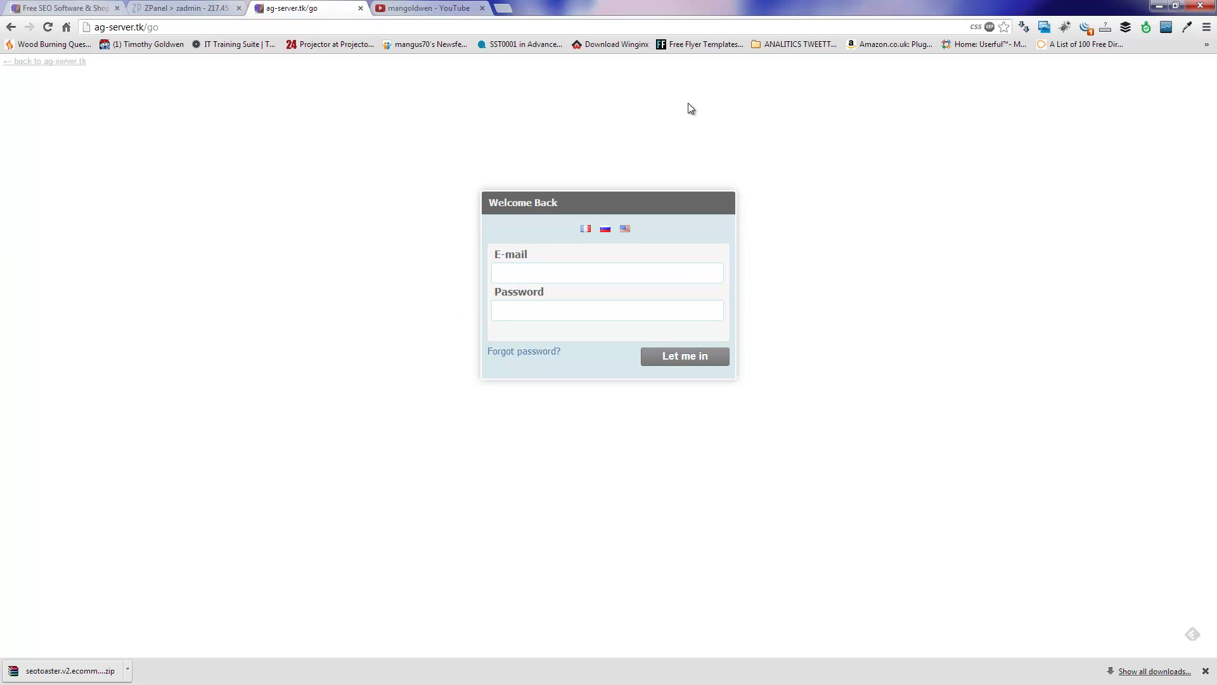
click(617, 276)
text(admin)
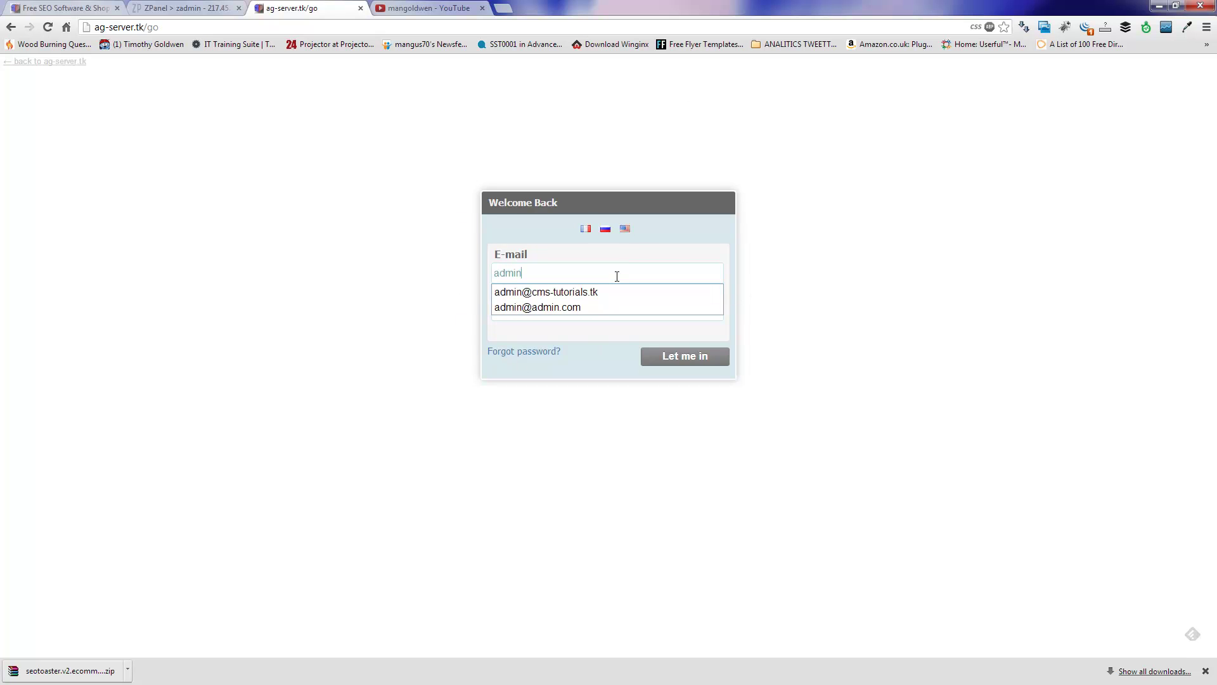
key(Tab)
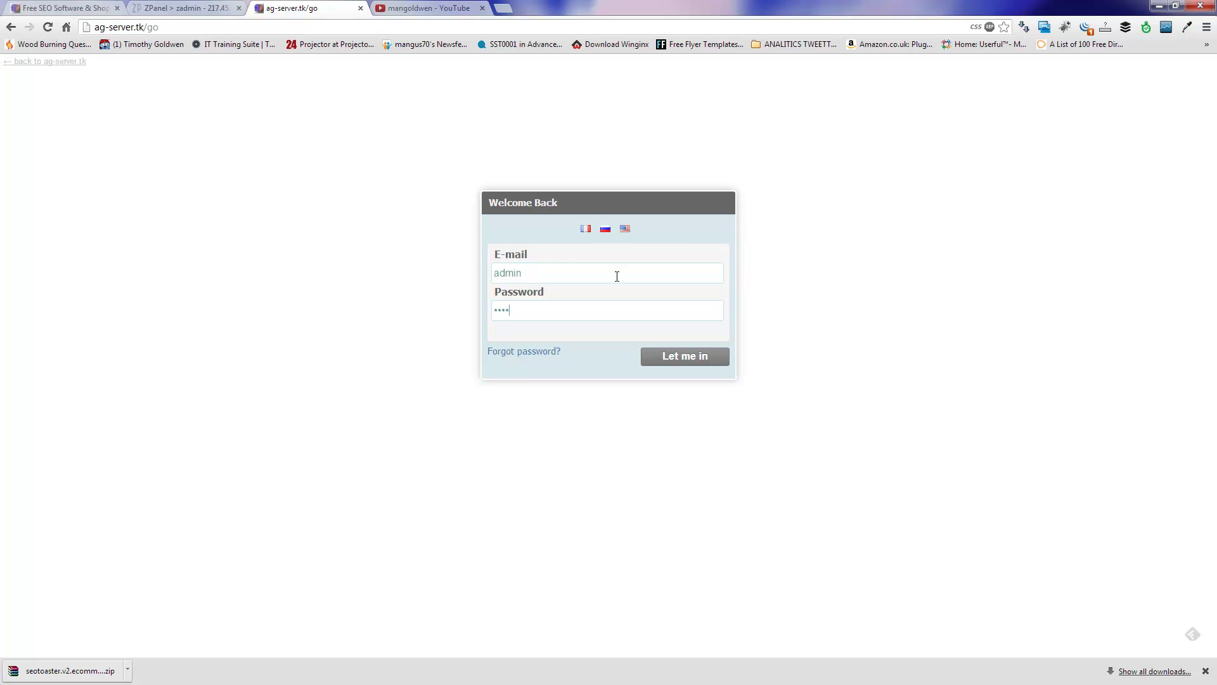
click(680, 356)
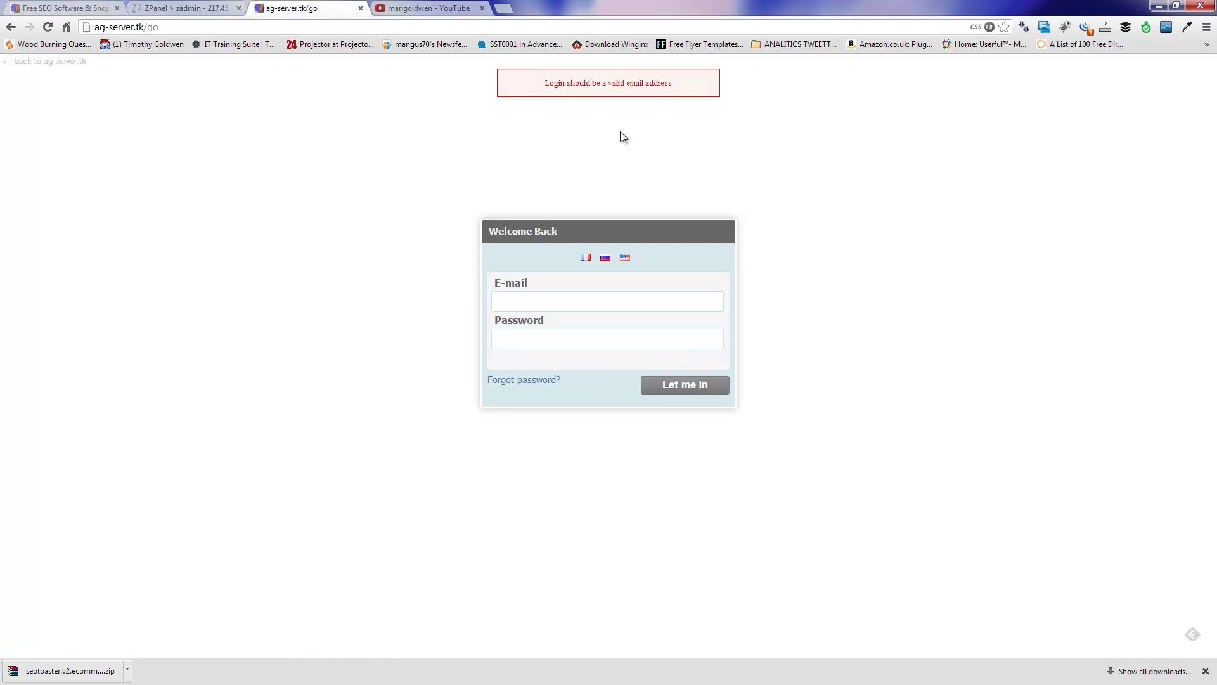
click(546, 296)
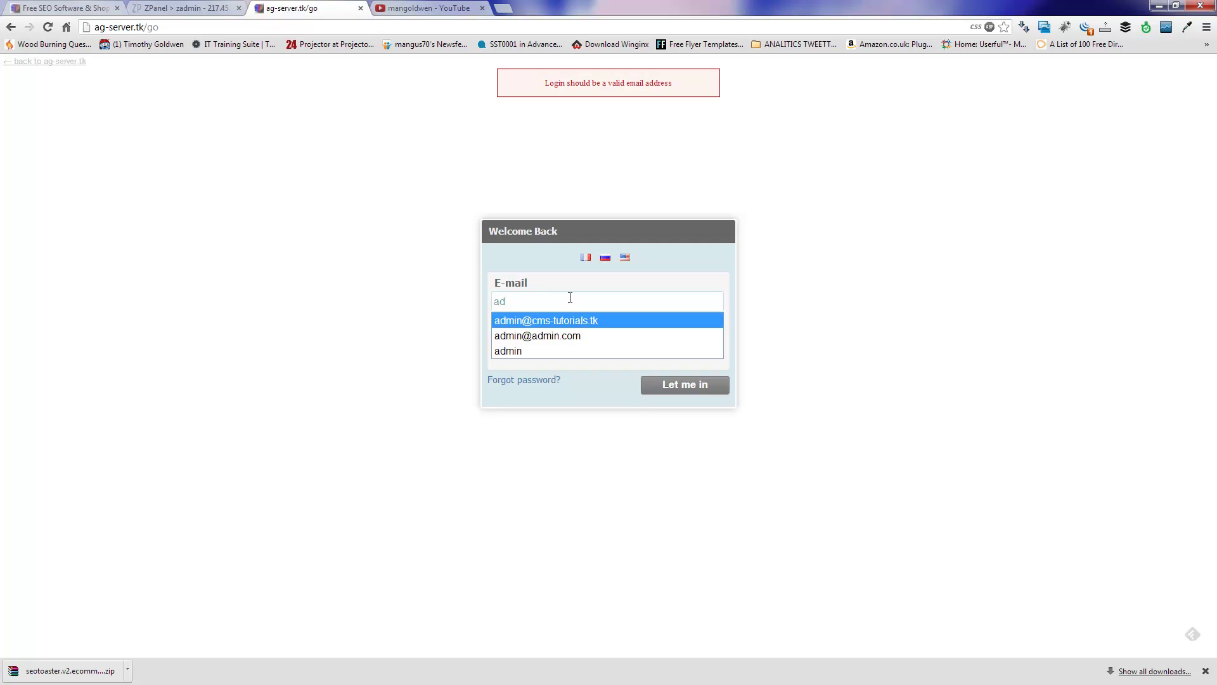
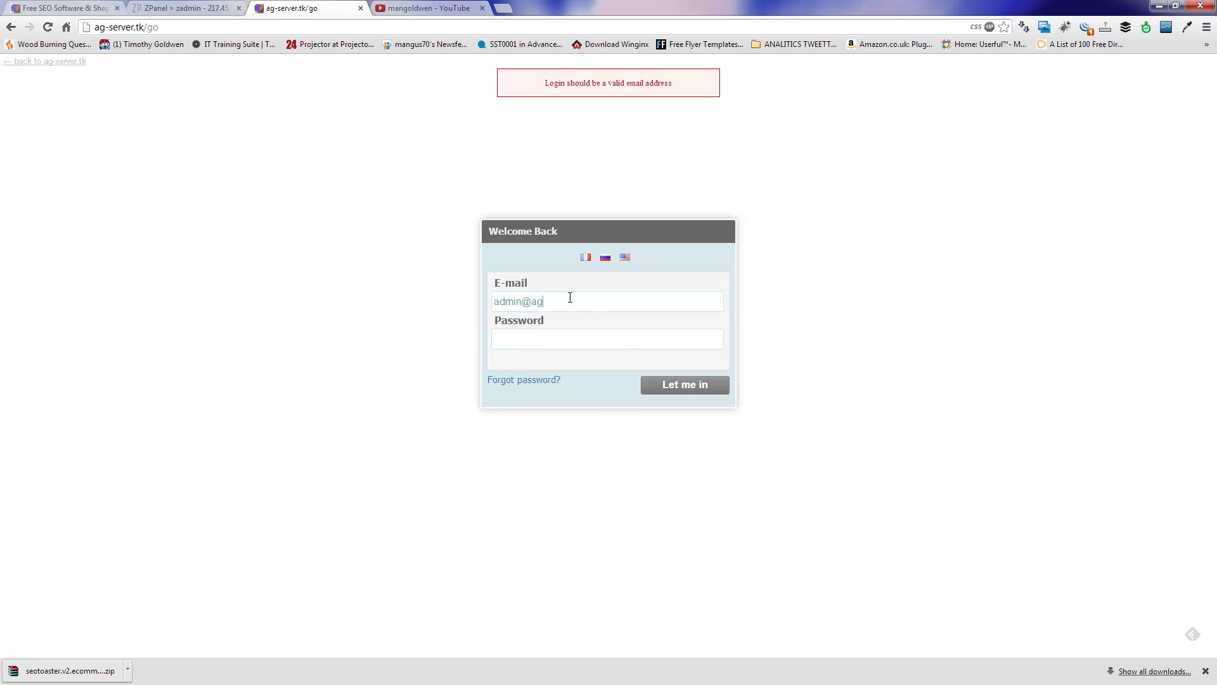
click(690, 388)
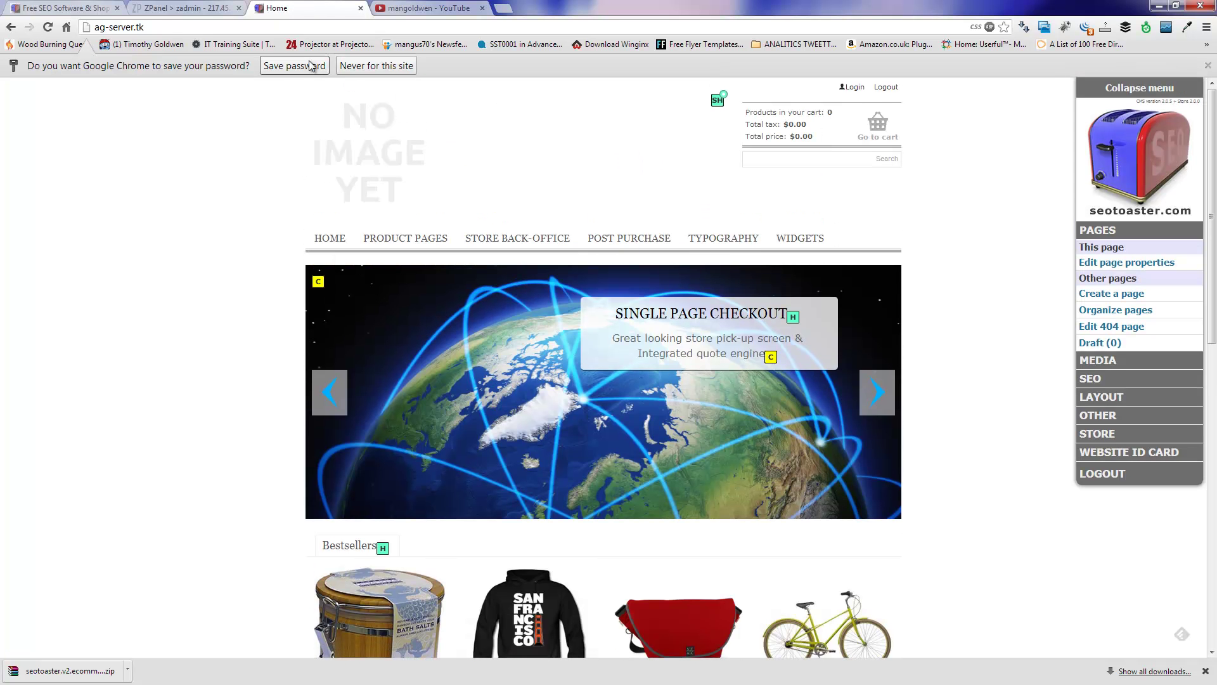
Step: Save the admin password in Chrome, then expand SEO, OTHER and LAYOUT and open Themes
click(311, 67)
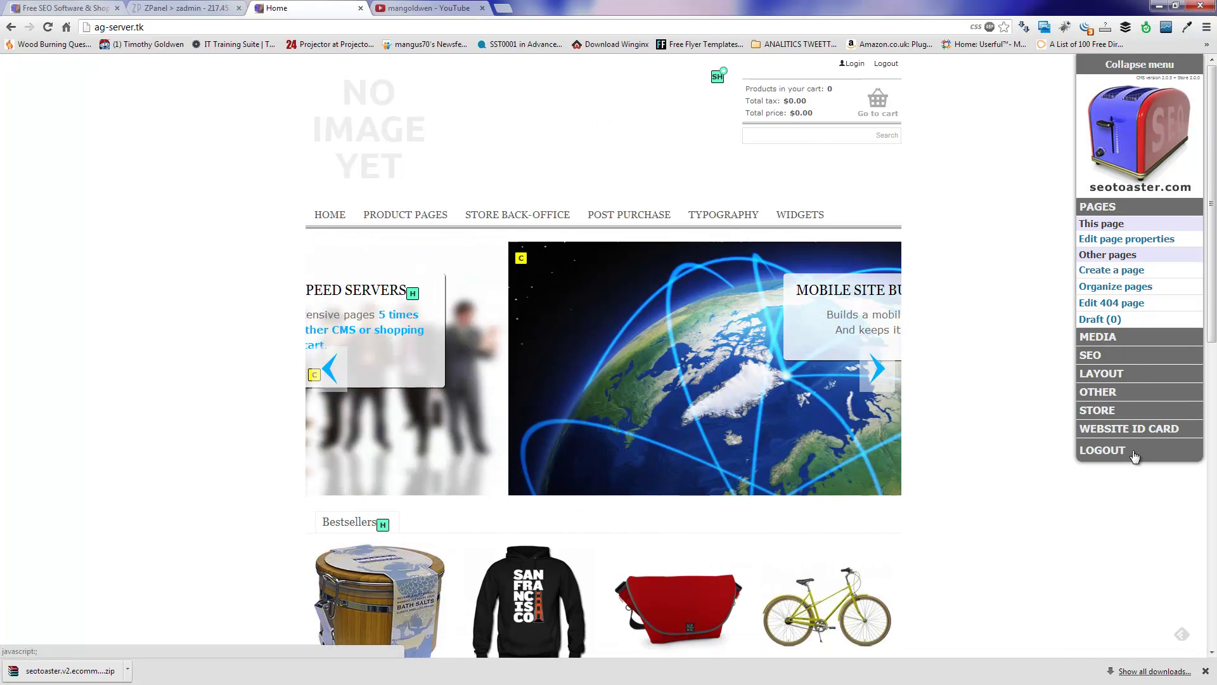
scroll(1215, 472, down, 1)
scroll(1215, 473, down, 10)
scroll(1215, 472, up, 10)
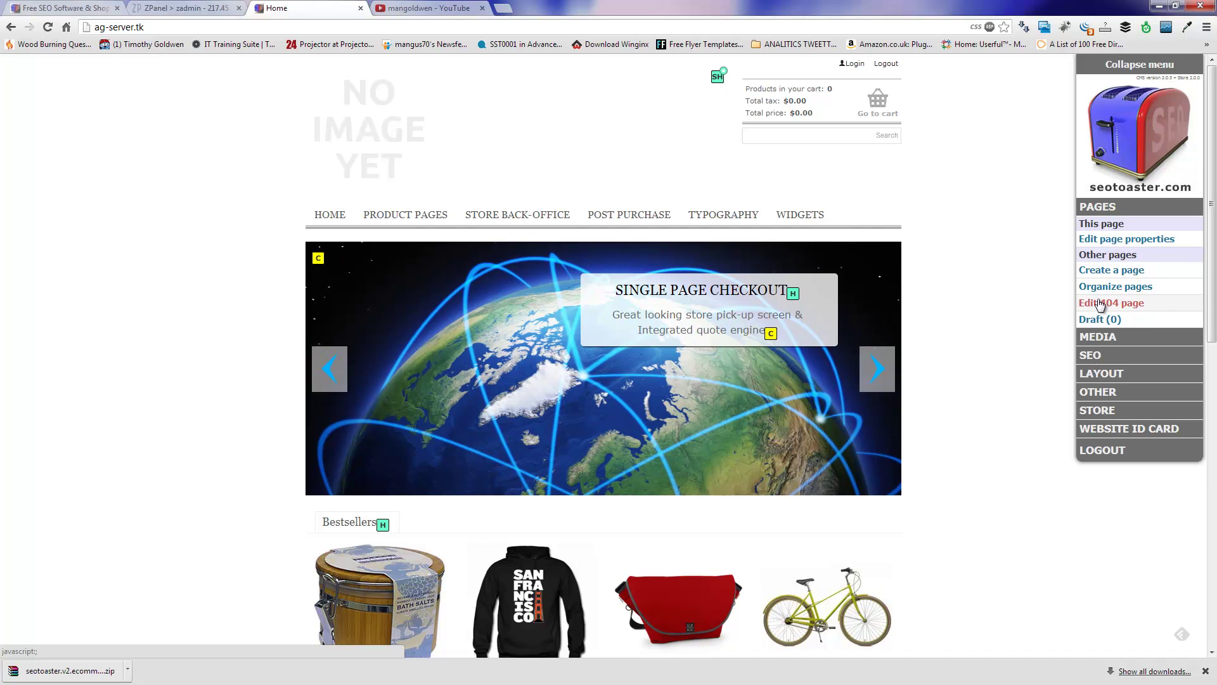
click(1099, 359)
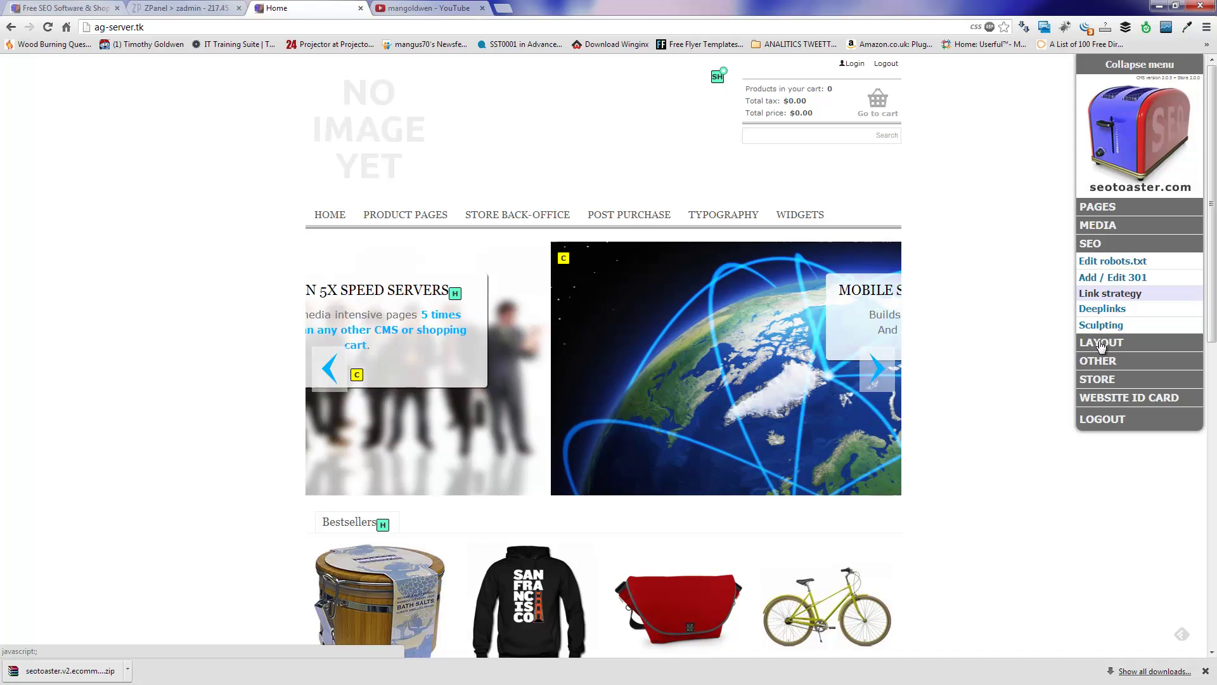
click(1100, 360)
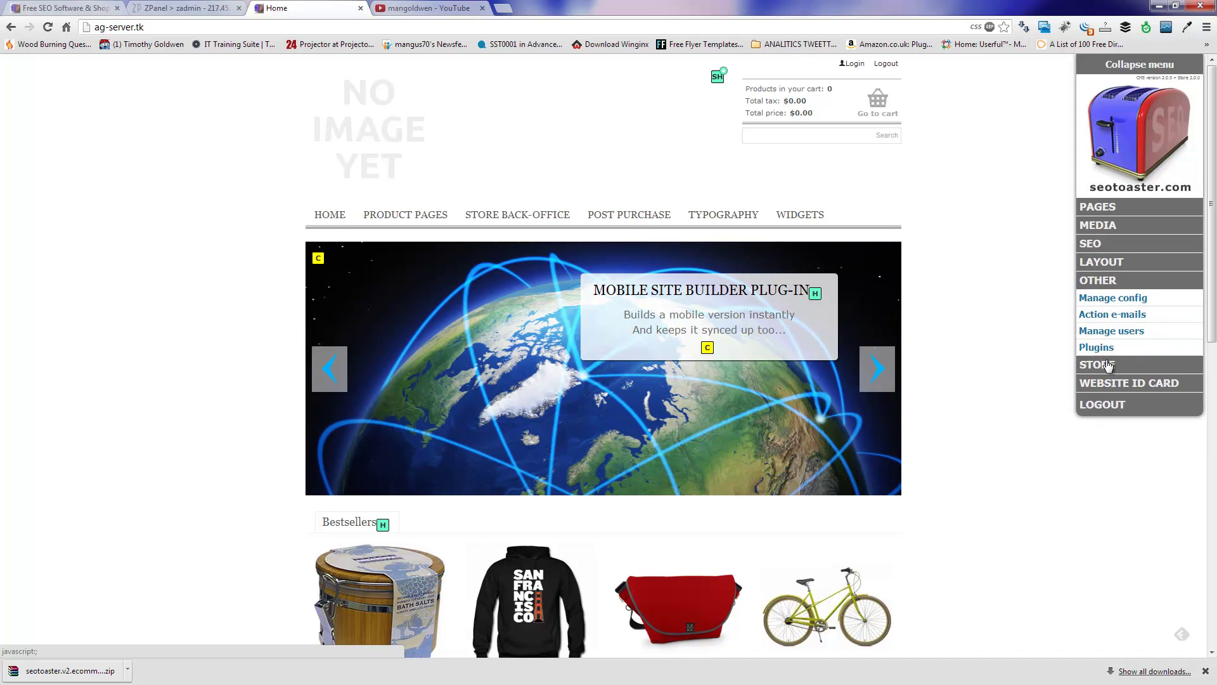
click(1114, 263)
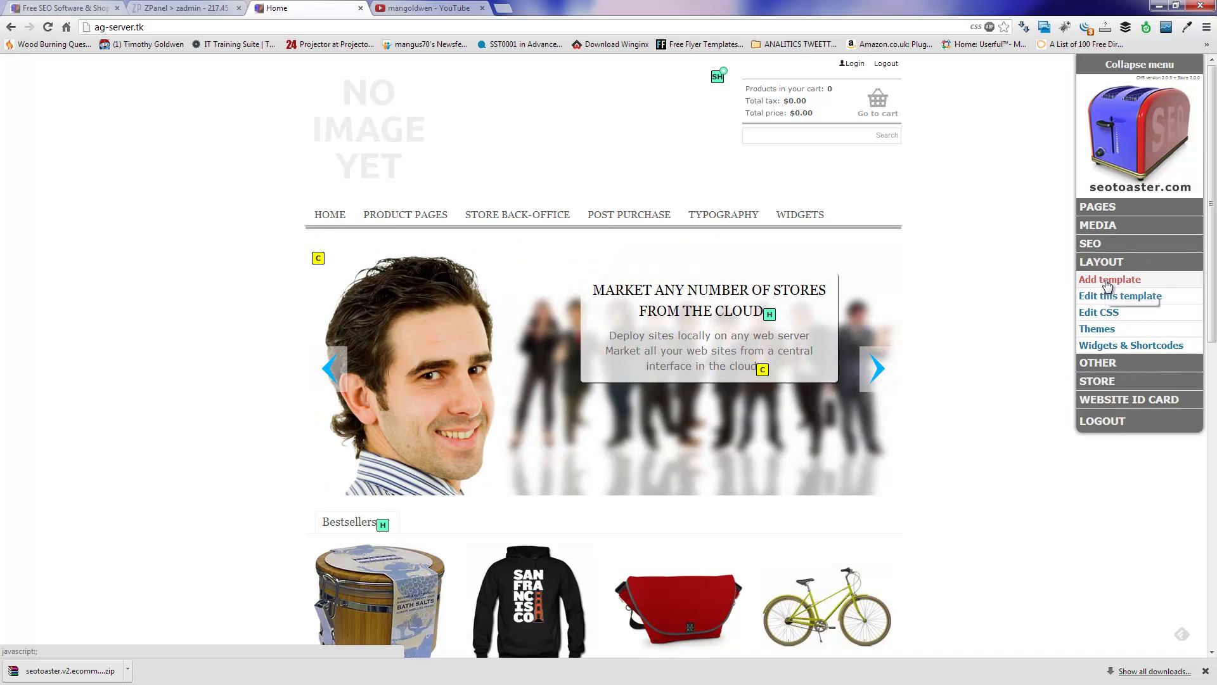
click(1107, 333)
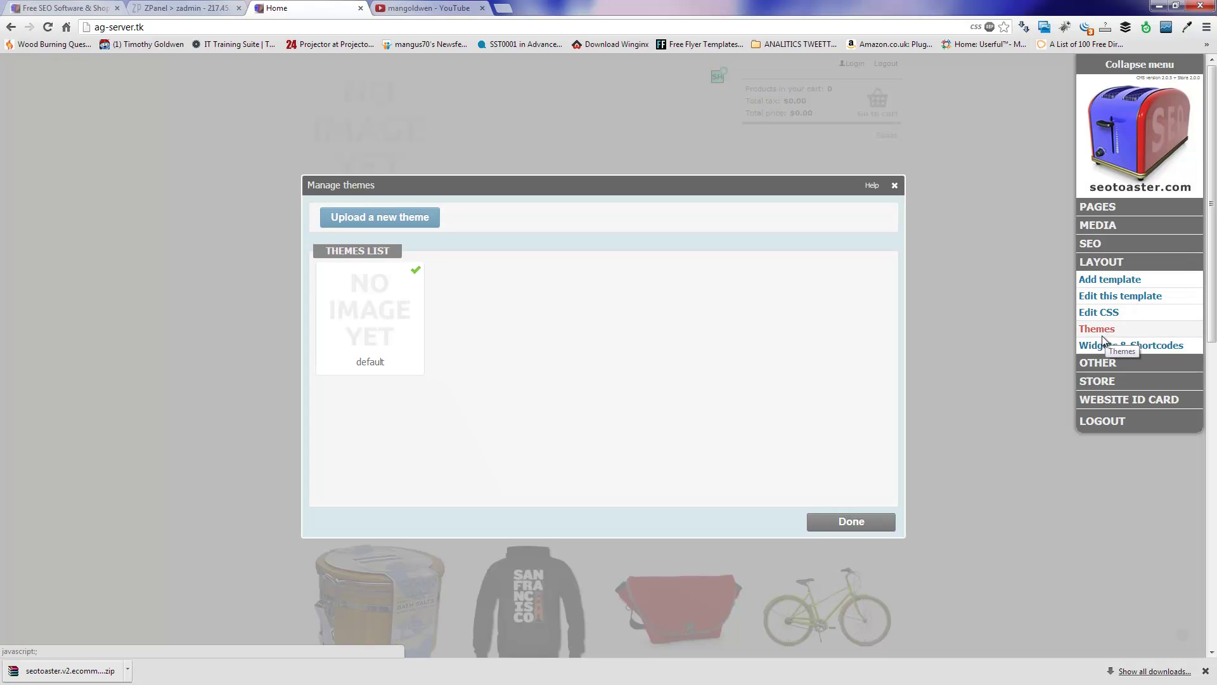
Step: Start uploading a new theme, then cancel the file chooser without picking a file
click(416, 219)
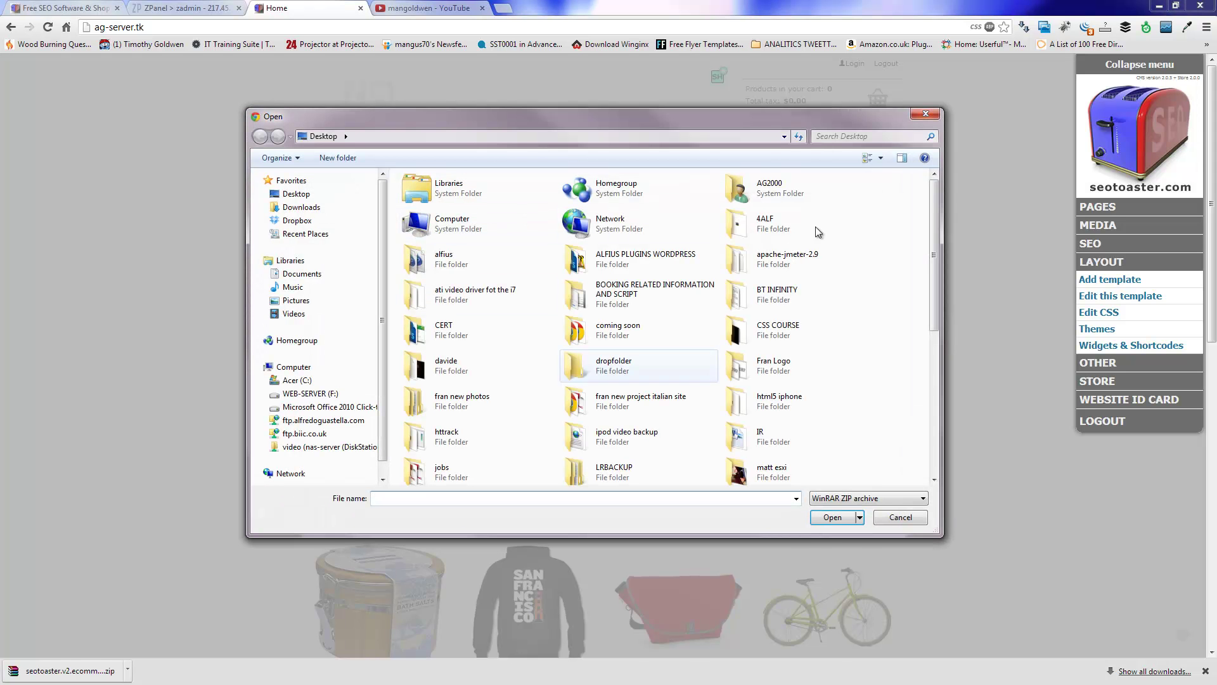
click(936, 115)
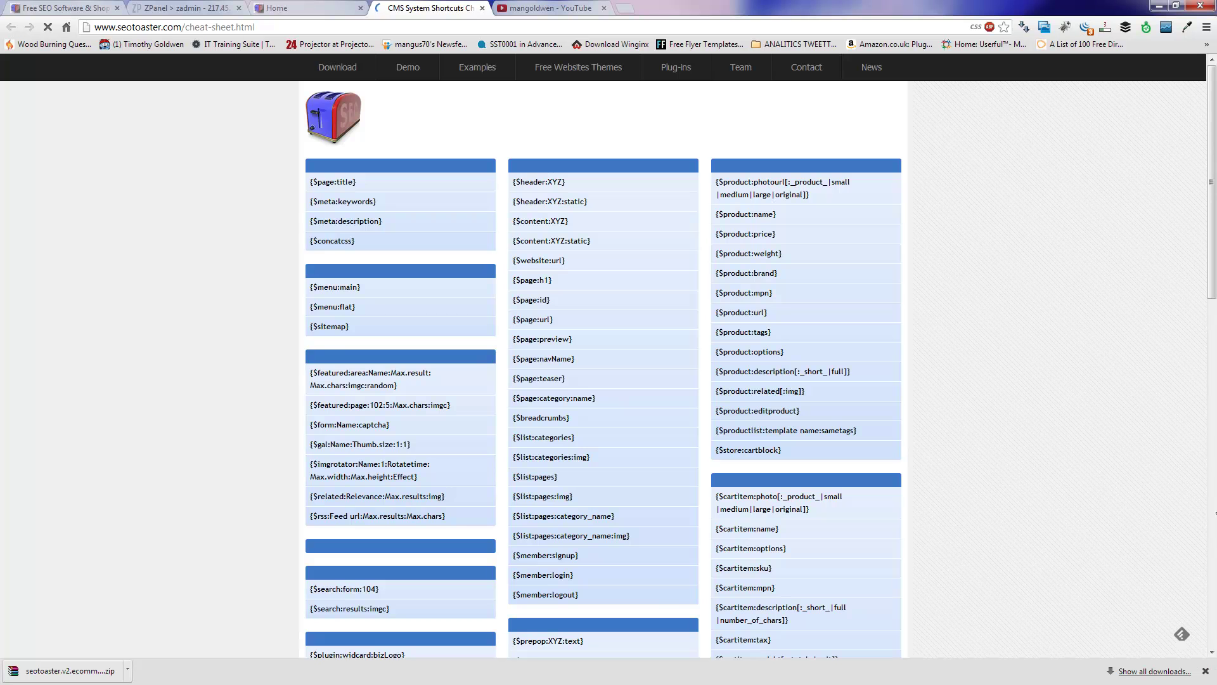
Step: Dismiss the downloads bar, close the cheat sheet tab, and close the Manage themes window
click(1206, 674)
scroll(1214, 596, down, 9)
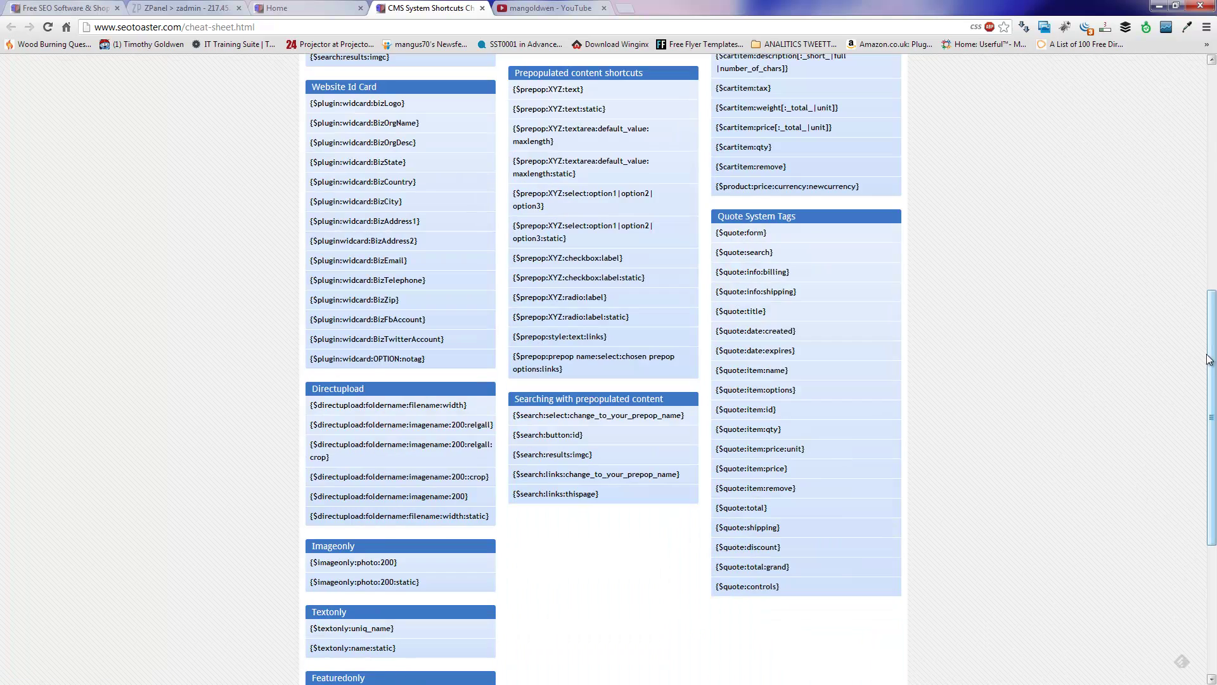
scroll(1214, 596, up, 6)
scroll(609, 368, up, 3)
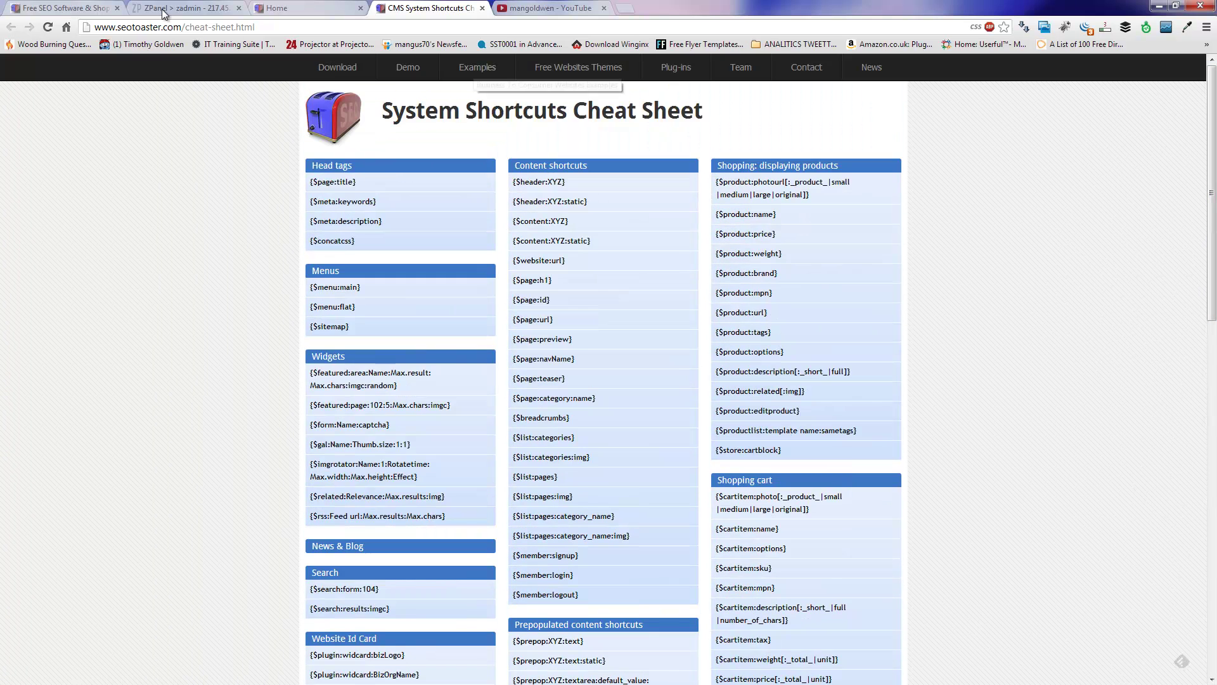
click(336, 8)
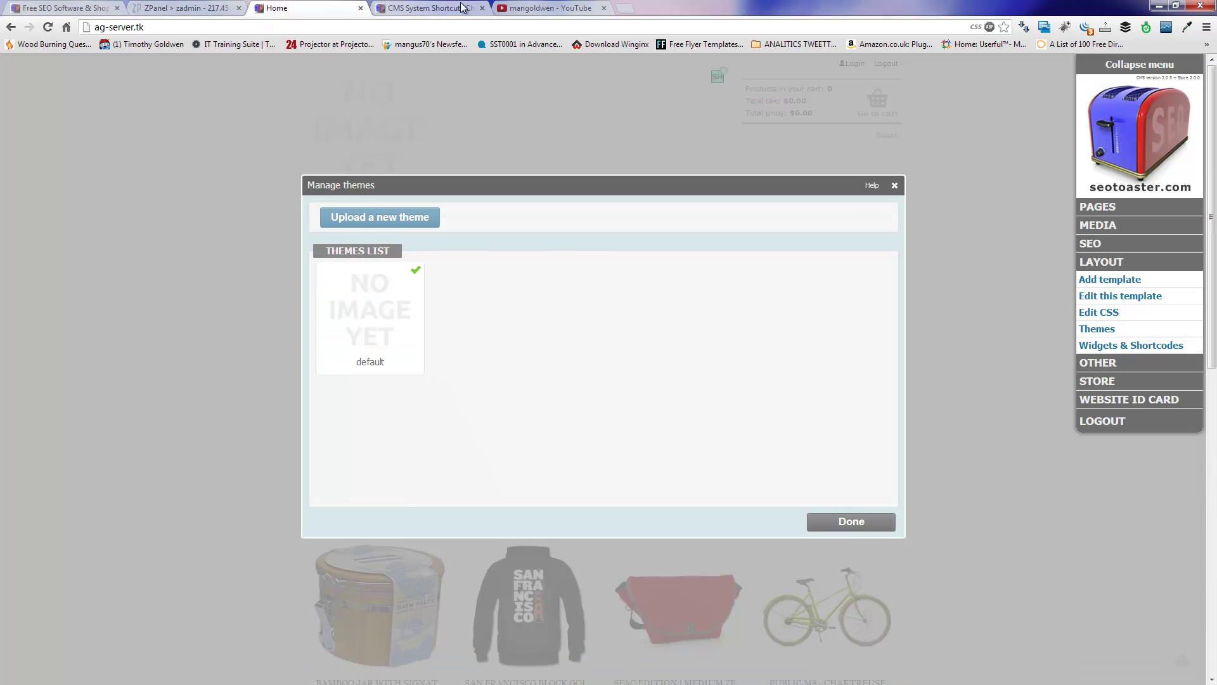
click(483, 9)
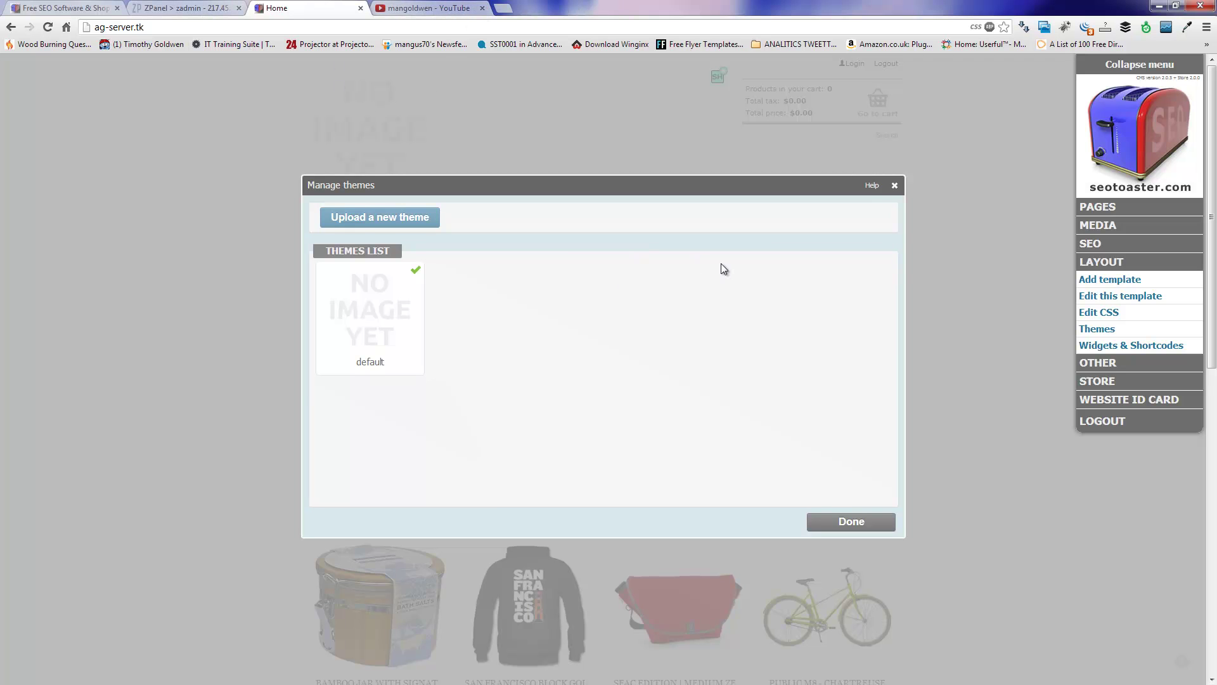
click(894, 185)
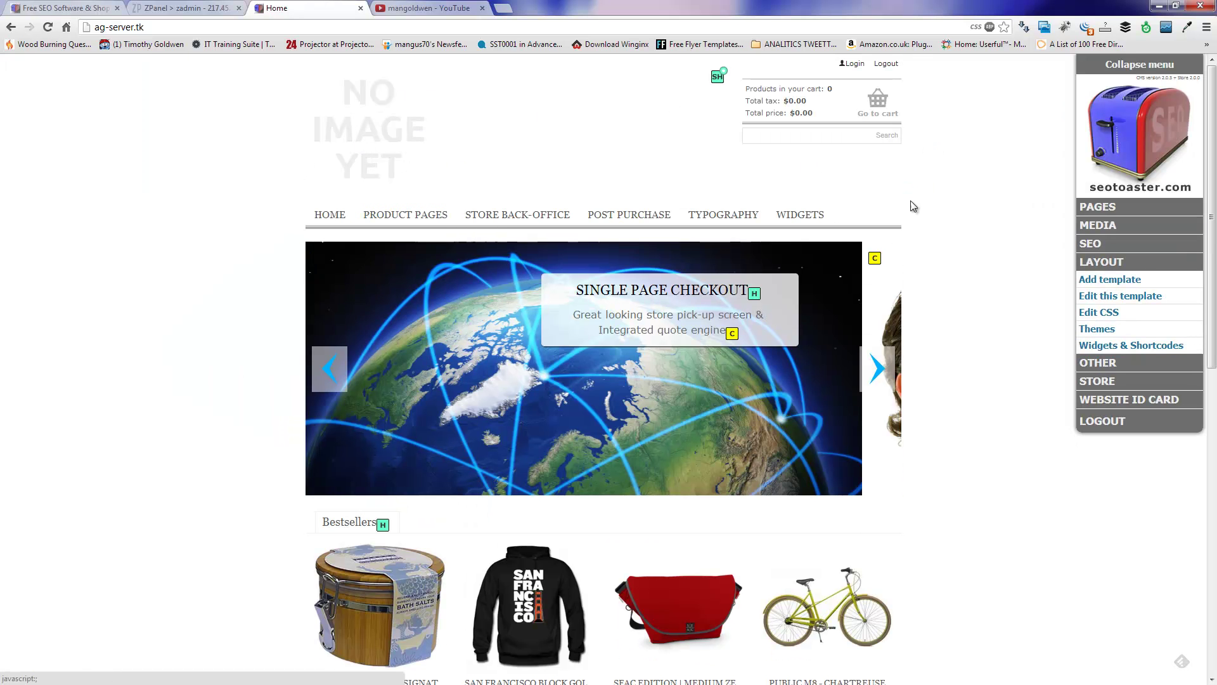
Step: Return to the mangoldwen YouTube channel's Videos tab listing hosting and installation tutorials
drag(1214, 270, 1190, 666)
key(Home)
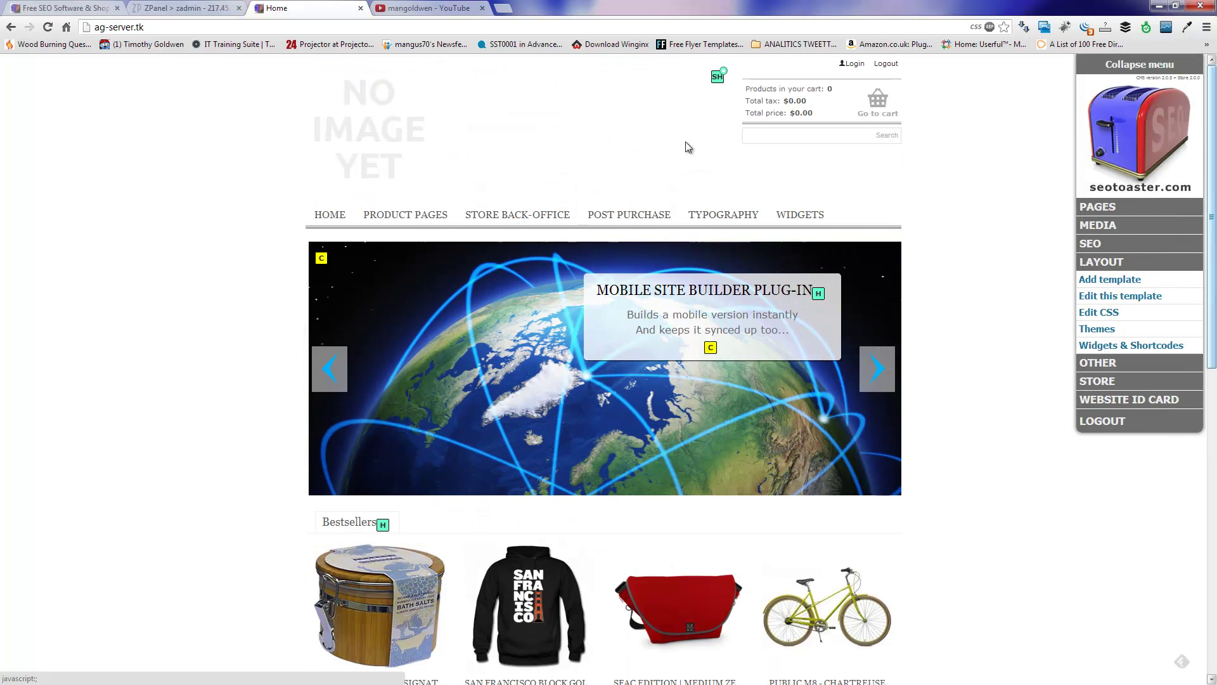
click(442, 5)
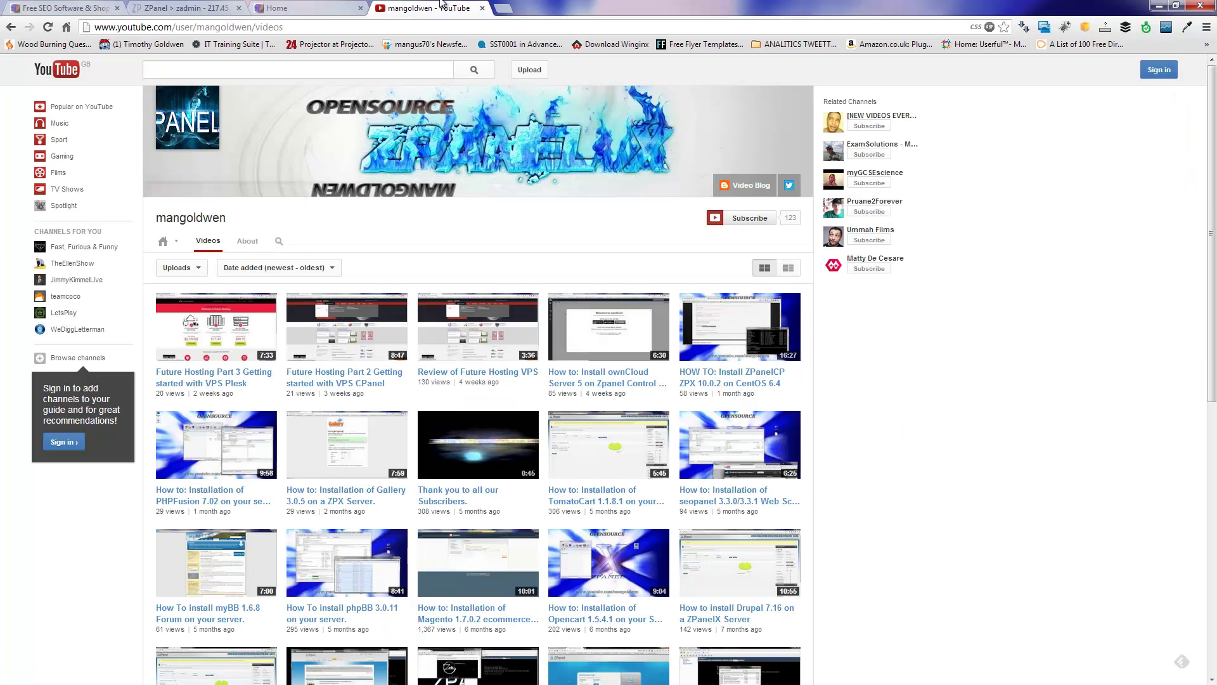